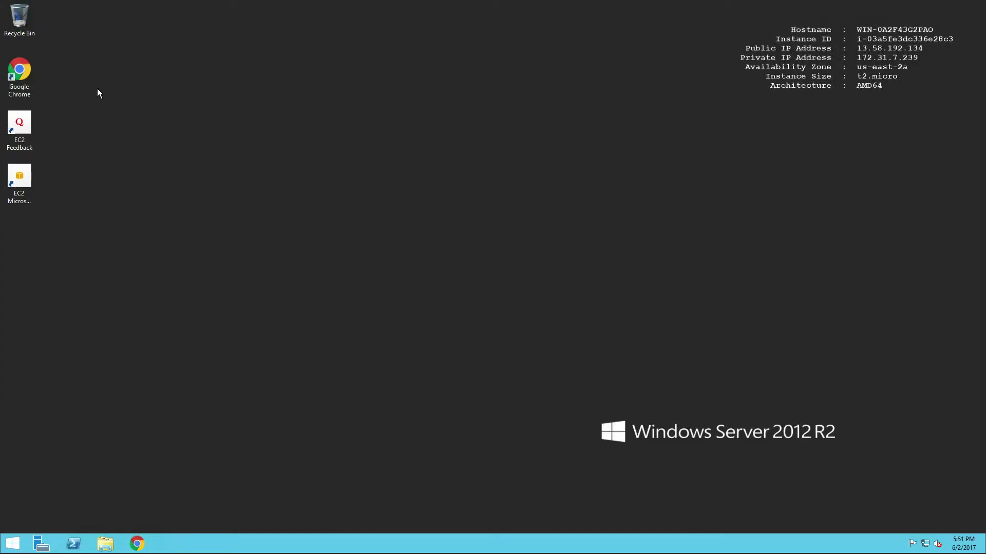
- Open the Falcon console in a full-screen Chrome window and go to Support > Downloads
{"action": "double_click", "coordinate": [33, 63]}
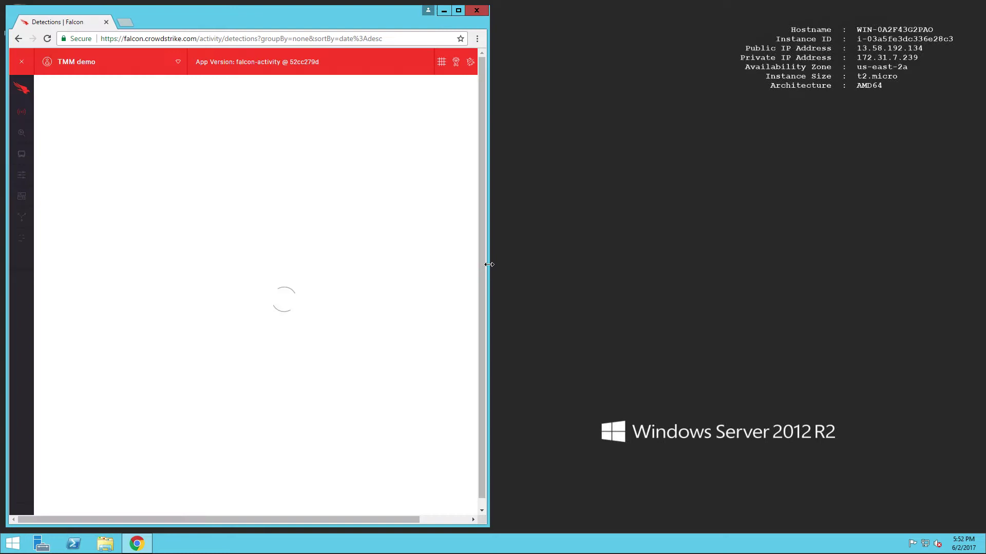
{"action": "left_click_drag", "start_coordinate": [488, 264], "coordinate": [979, 264]}
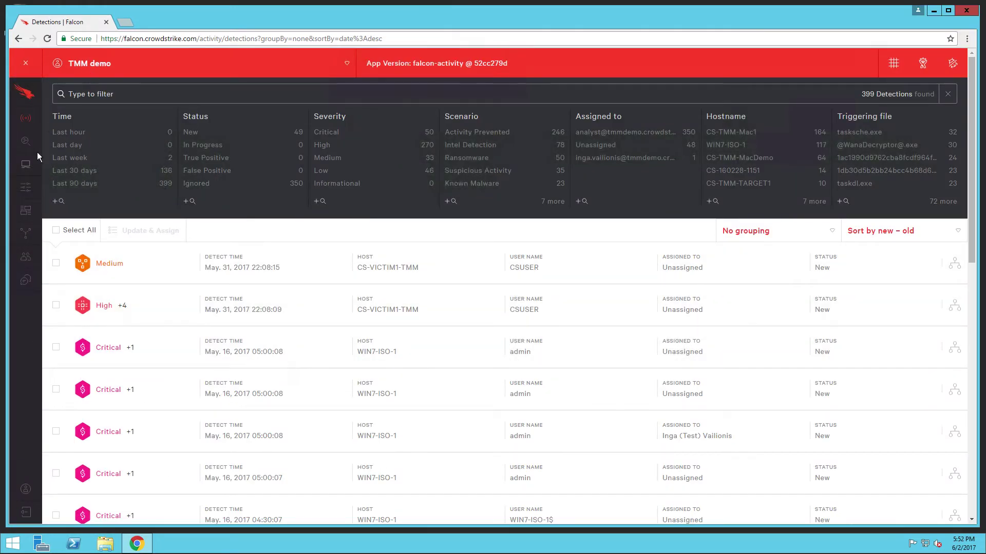
{"action": "mouse_move", "coordinate": [26, 280]}
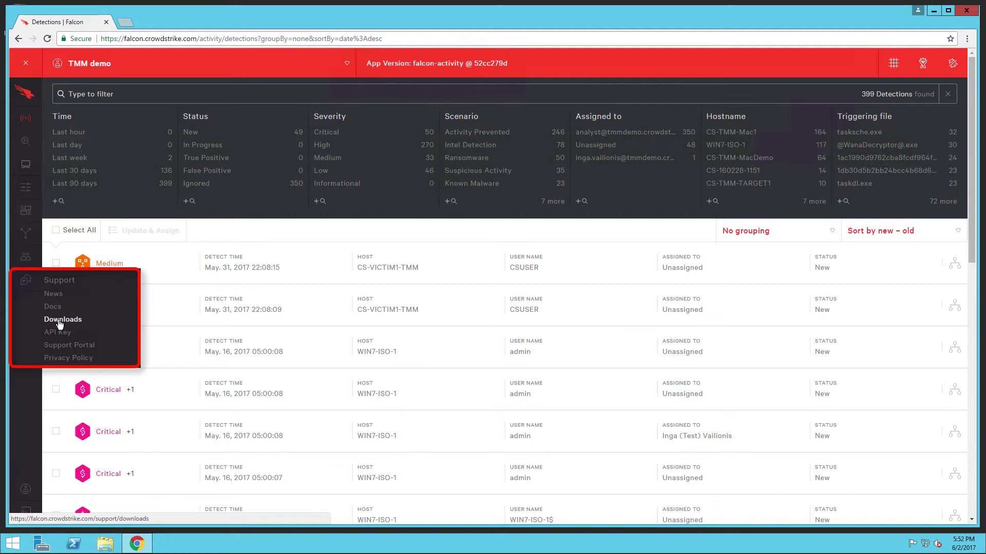
{"action": "left_click", "coordinate": [60, 320]}
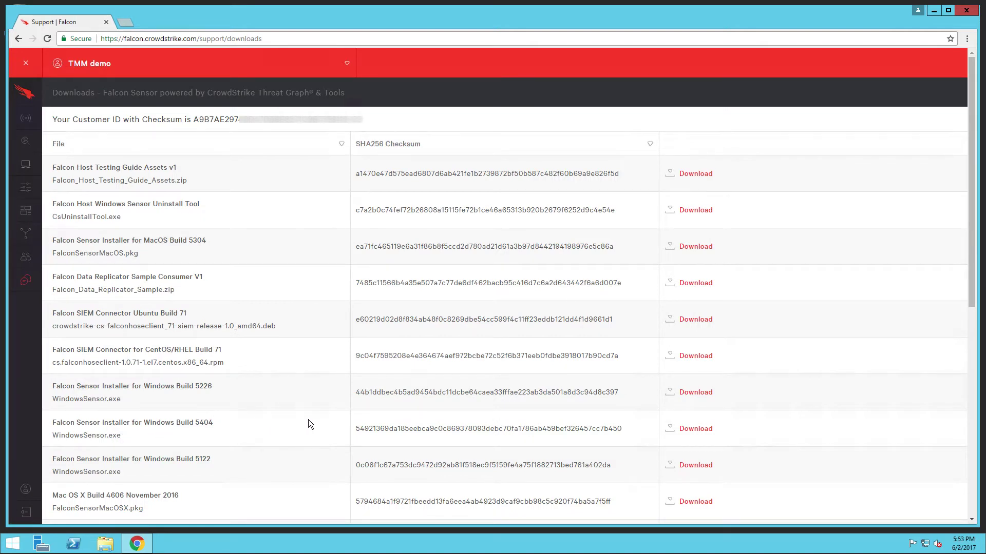
- Download the Windows Build 5404 sensor, copy the customer ID with checksum, and open WindowsSensor.exe
{"action": "left_click", "coordinate": [694, 430]}
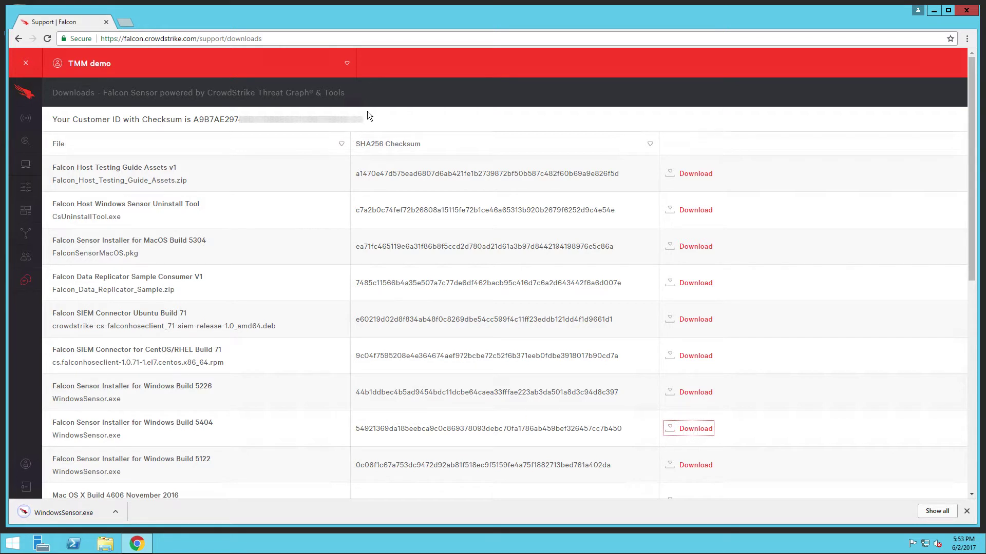
{"action": "left_click_drag", "start_coordinate": [362, 120], "coordinate": [194, 120]}
{"action": "right_click", "coordinate": [341, 121]}
{"action": "left_click", "coordinate": [360, 128]}
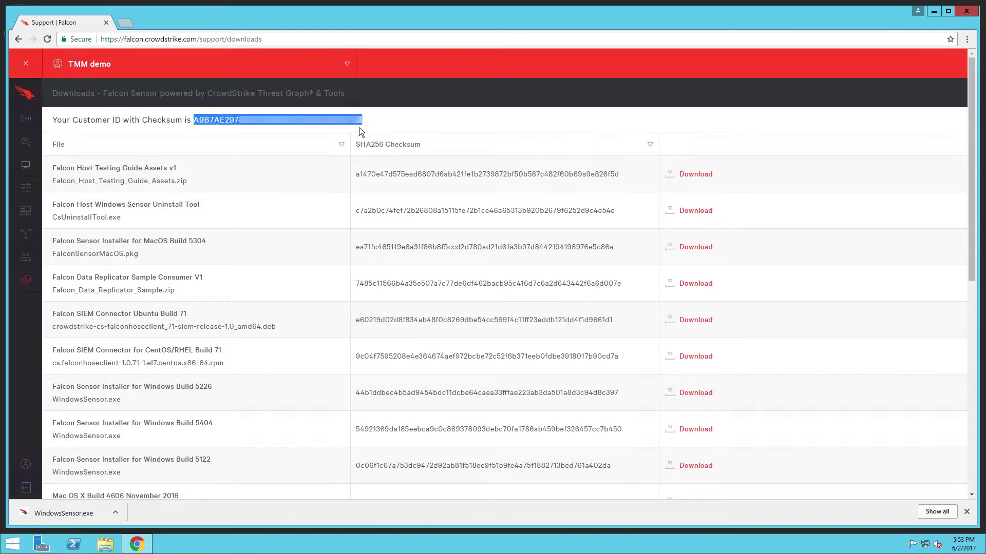
{"action": "left_click", "coordinate": [70, 513]}
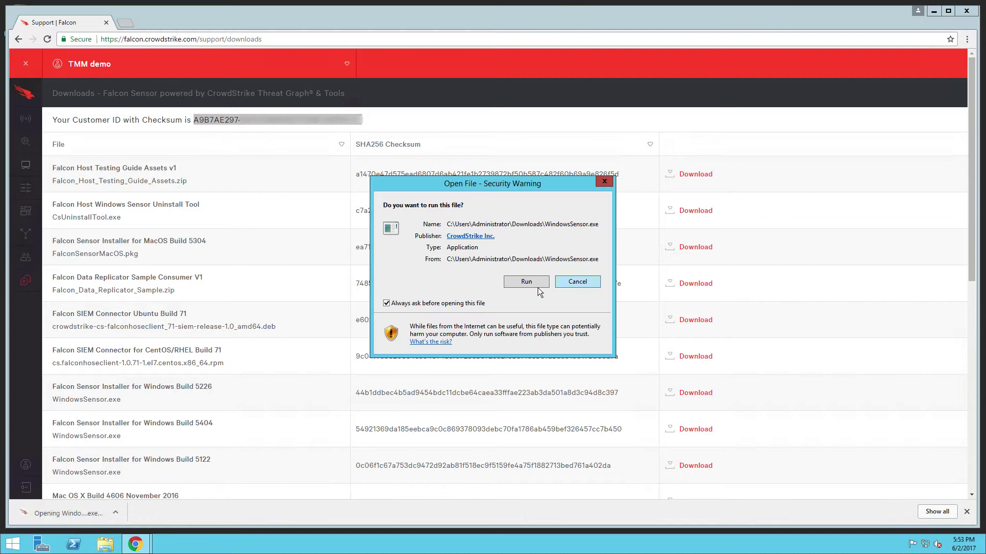
- Run WindowsSensor.exe, accept the licence, paste the customer ID, and install the Falcon sensor
{"action": "left_click", "coordinate": [526, 282]}
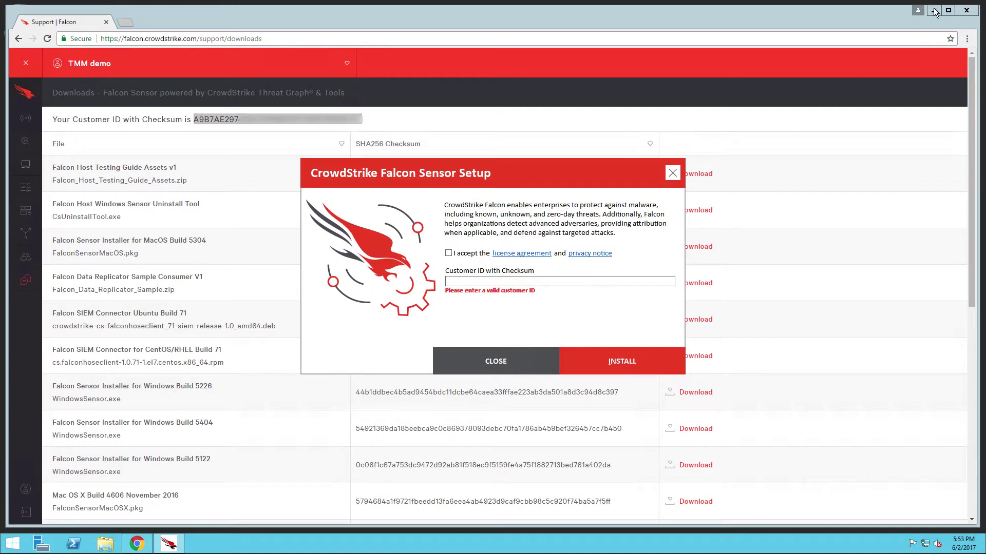
{"action": "left_click", "coordinate": [933, 10]}
{"action": "left_click", "coordinate": [448, 253]}
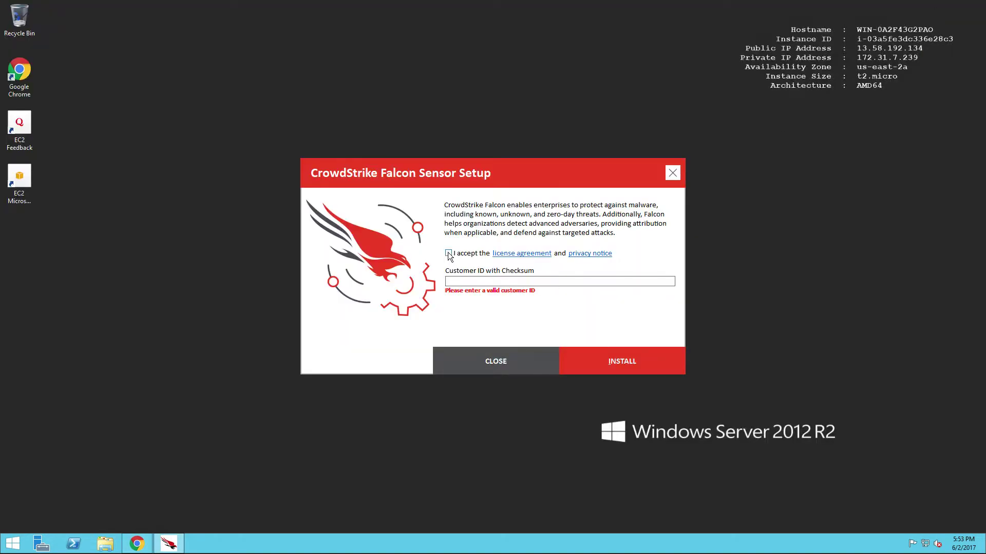
{"action": "right_click", "coordinate": [456, 281]}
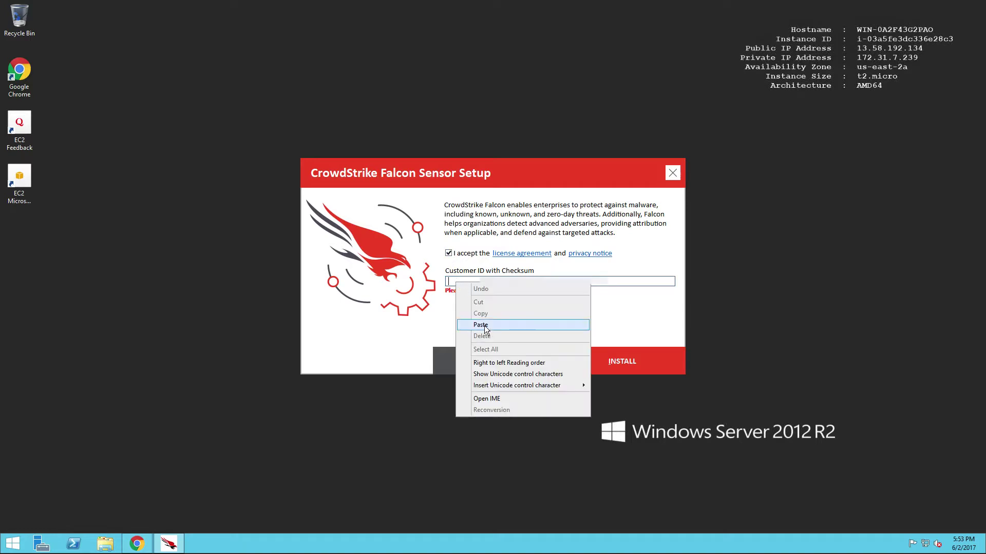
{"action": "left_click", "coordinate": [485, 323]}
{"action": "left_click", "coordinate": [628, 368]}
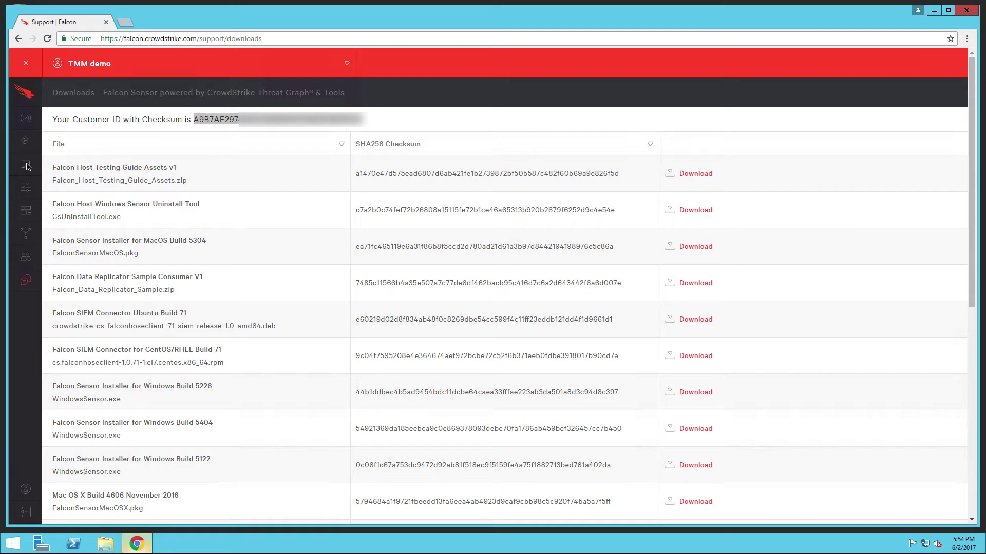
- Sort Falcon hosts by Last Seen and open WIN-0A2F43G2PAO, reporting sensor 3.3.5404.0
{"action": "left_click", "coordinate": [28, 164]}
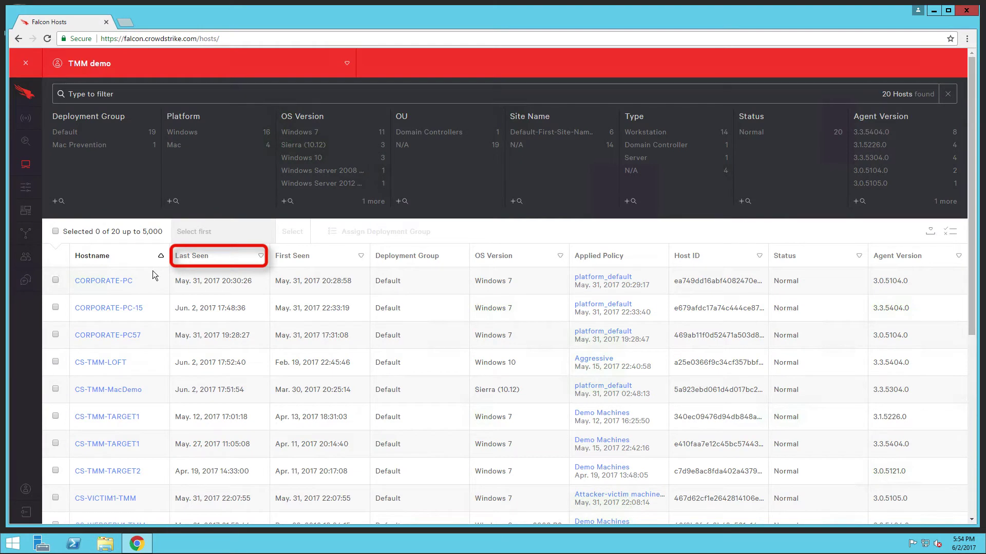
{"action": "left_click", "coordinate": [261, 257]}
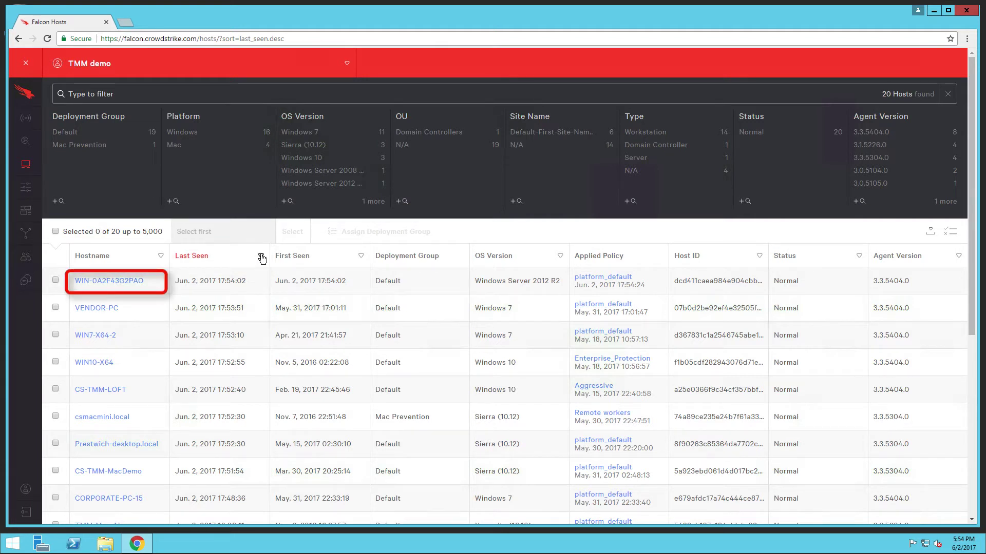
{"action": "left_click", "coordinate": [113, 283]}
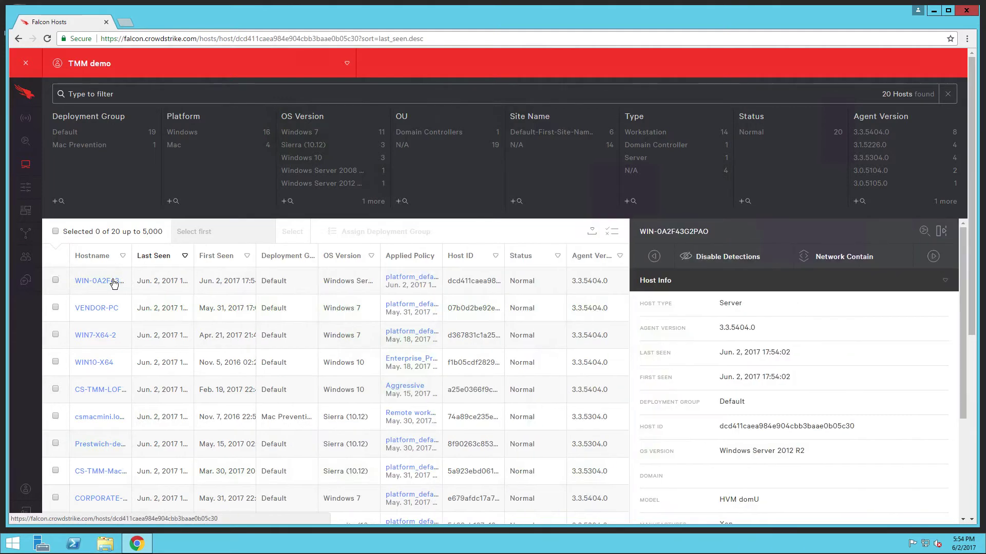
{"action": "left_click", "coordinate": [13, 546]}
- Open the Windows System window and narrow it to confirm computer name WIN-0A2F43G2PAO
{"action": "right_click", "coordinate": [14, 549]}
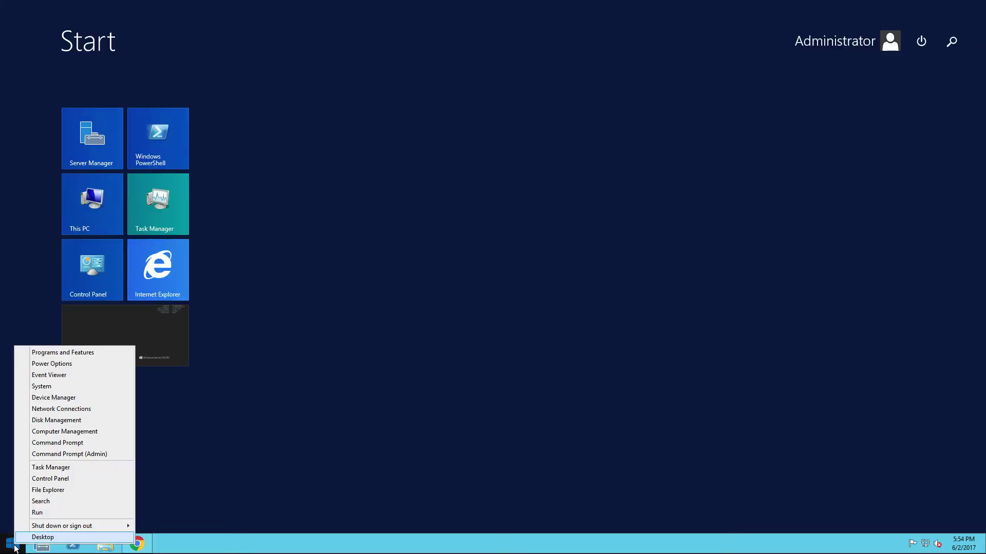
{"action": "left_click", "coordinate": [50, 388]}
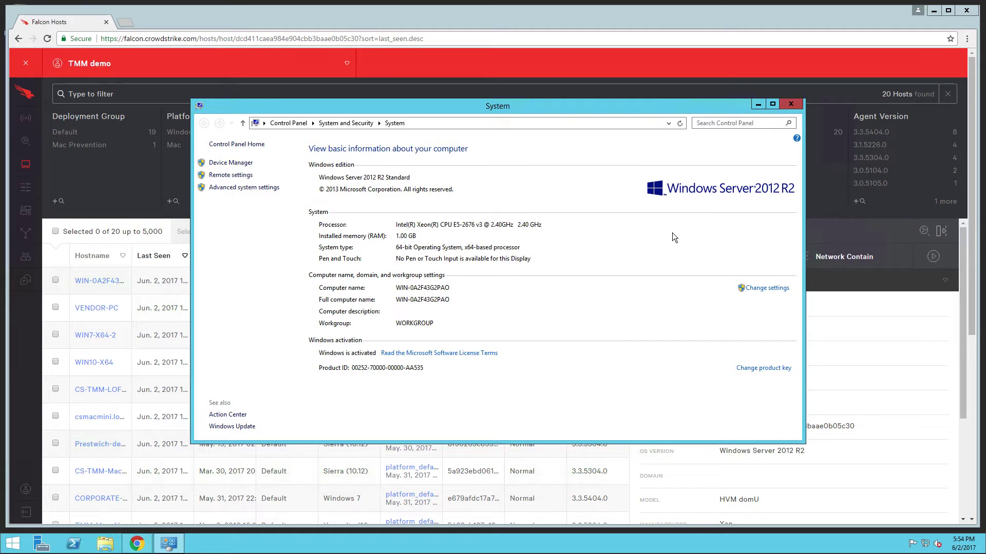
{"action": "left_click_drag", "start_coordinate": [804, 222], "coordinate": [565, 222]}
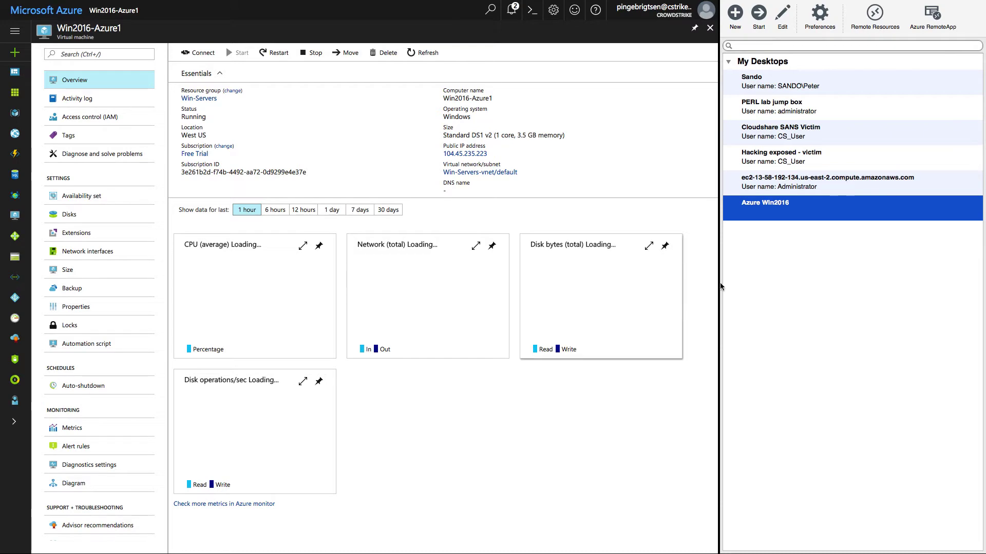
- Start the Remote Desktop session to Azure Win2016 and open File Explorer on the VM
{"action": "left_click", "coordinate": [758, 23]}
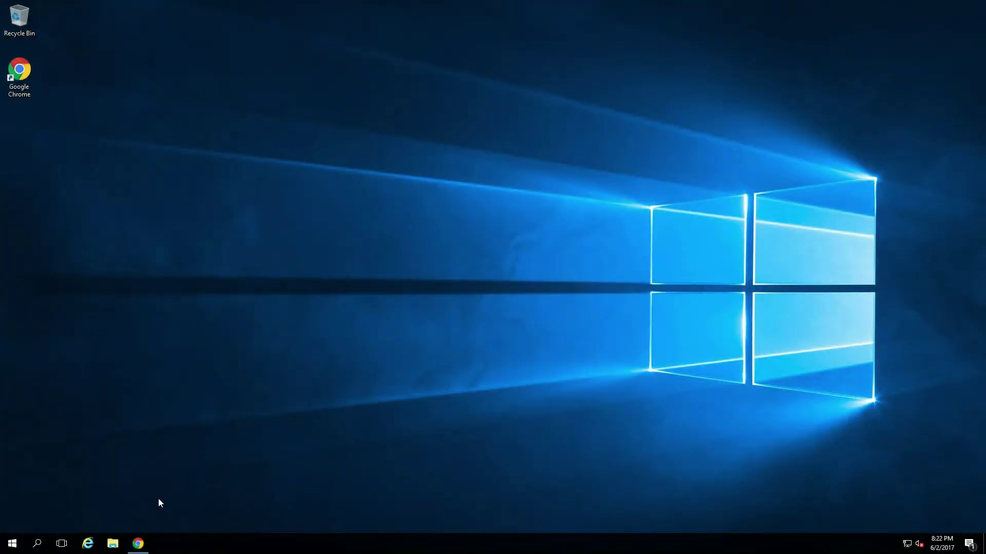
{"action": "left_click", "coordinate": [120, 542]}
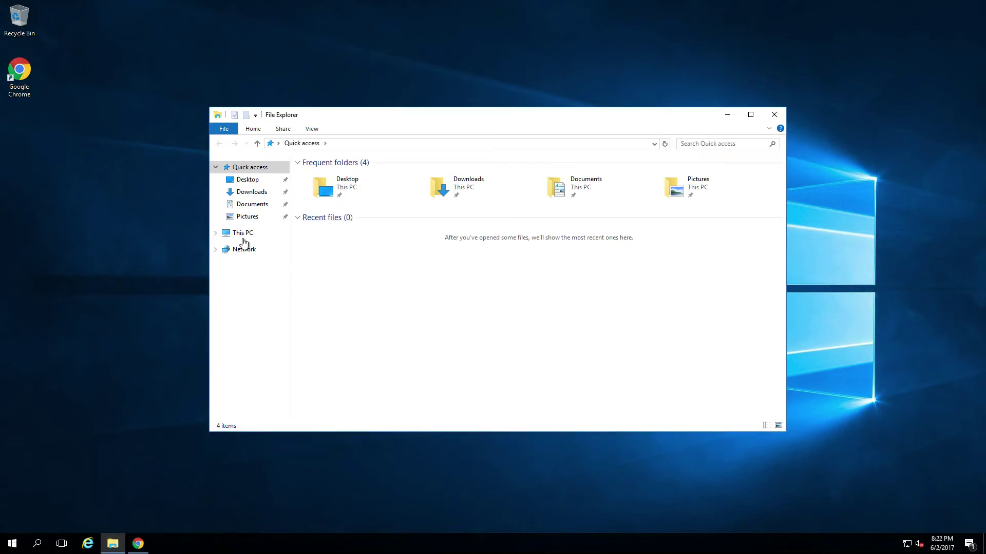
- Open the Falcon sensor downloads page and run WindowsSensor from the VM's Downloads folder
{"action": "left_click", "coordinate": [251, 192]}
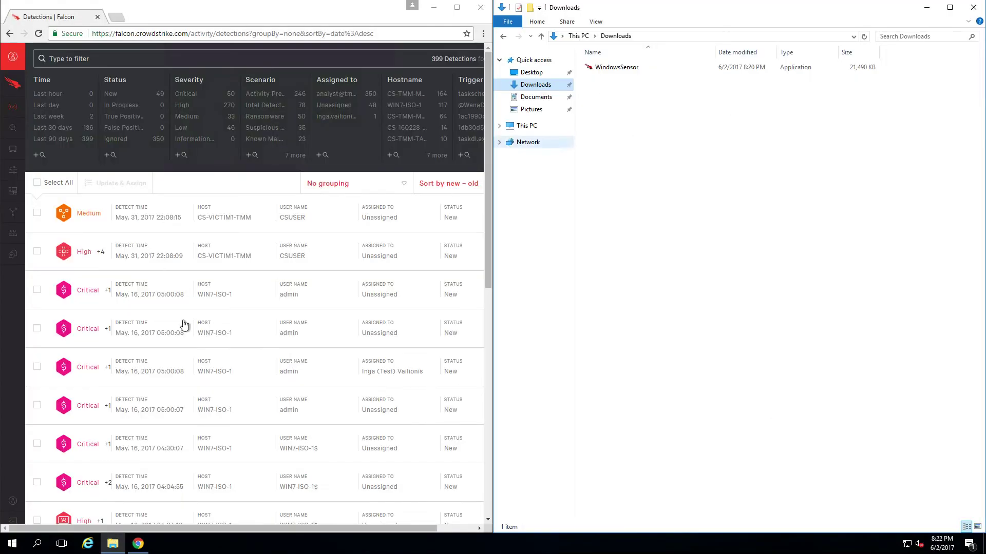
{"action": "mouse_move", "coordinate": [13, 254]}
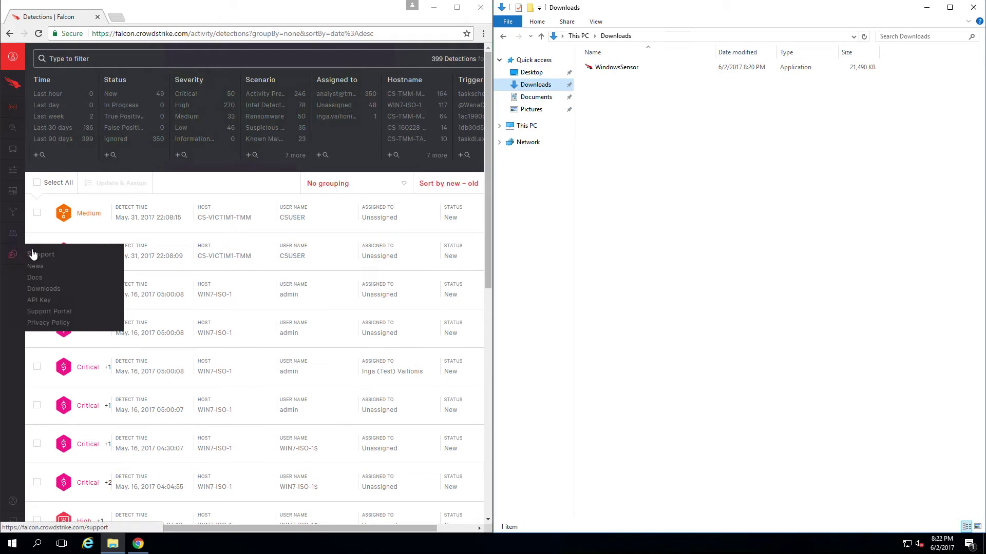
{"action": "left_click", "coordinate": [41, 289]}
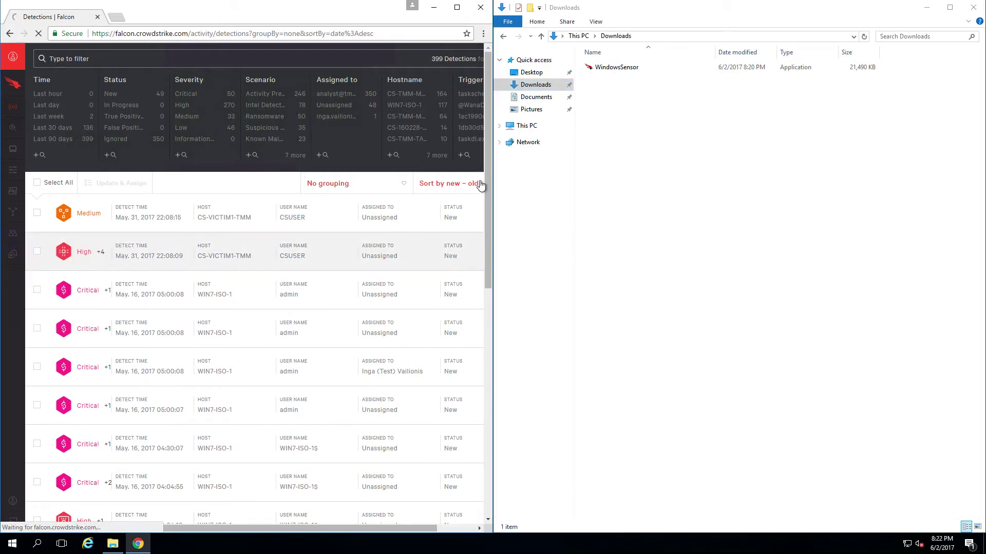
{"action": "double_click", "coordinate": [618, 70]}
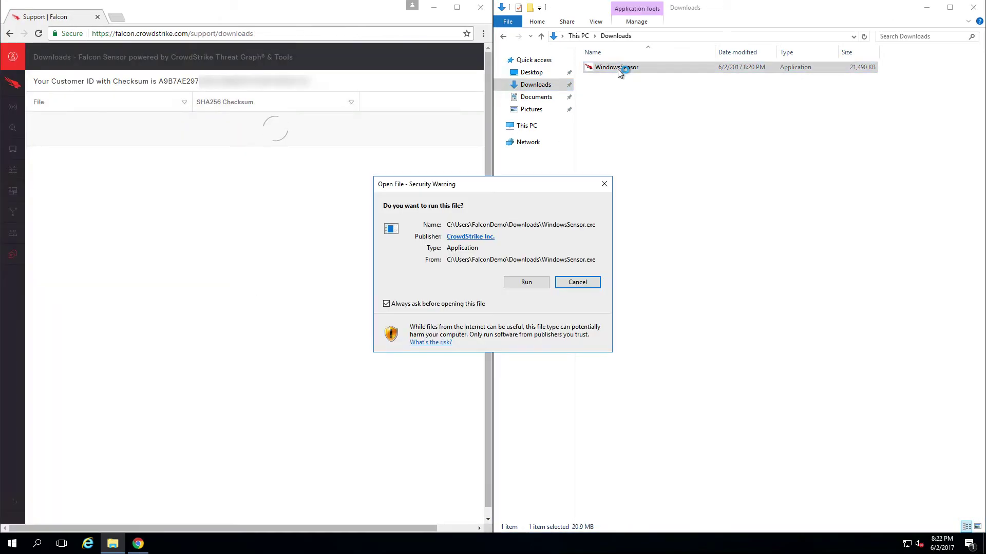
{"action": "left_click", "coordinate": [537, 286]}
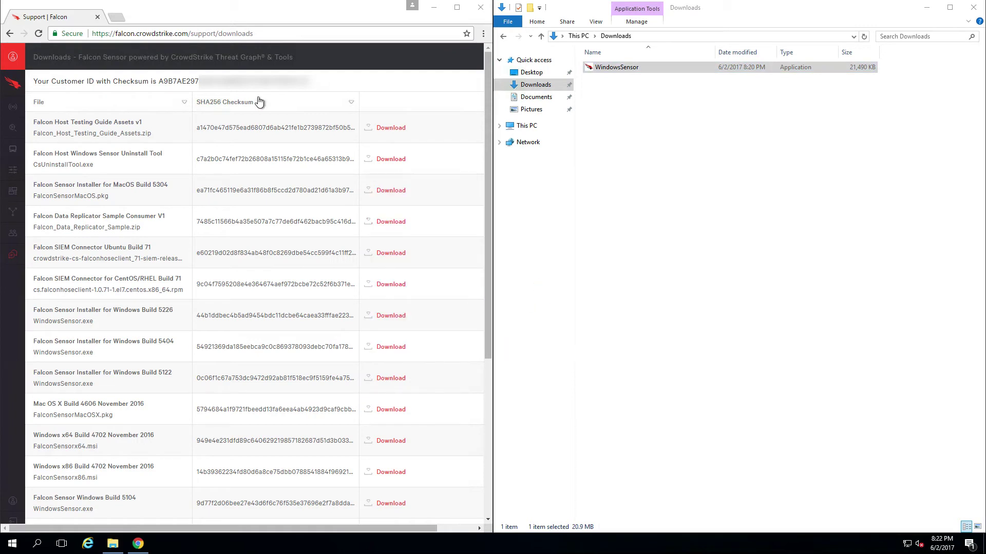
- Copy the customer ID with checksum from the Falcon downloads page
{"action": "left_click_drag", "start_coordinate": [311, 81], "coordinate": [159, 87]}
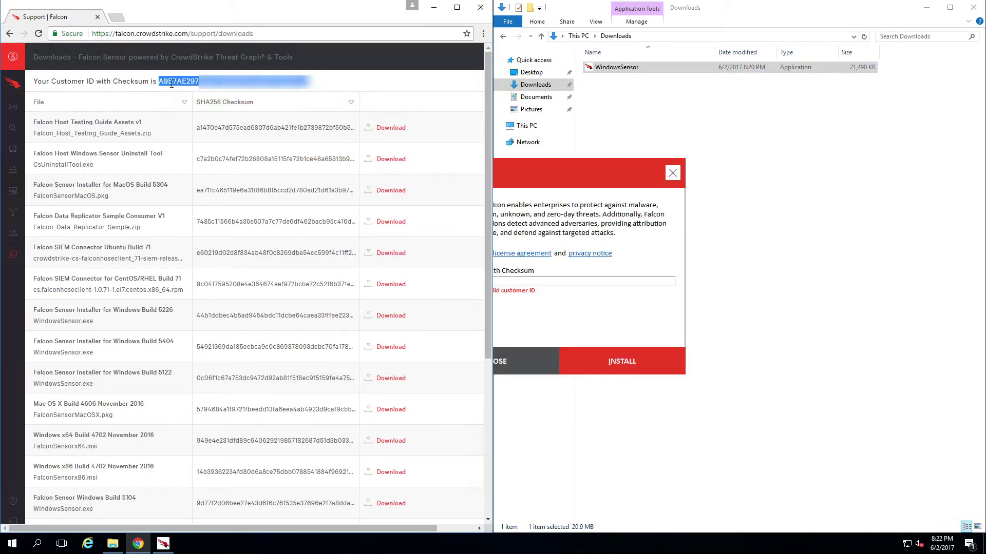
{"action": "right_click", "coordinate": [173, 82]}
{"action": "left_click", "coordinate": [201, 86]}
{"action": "left_click", "coordinate": [567, 154]}
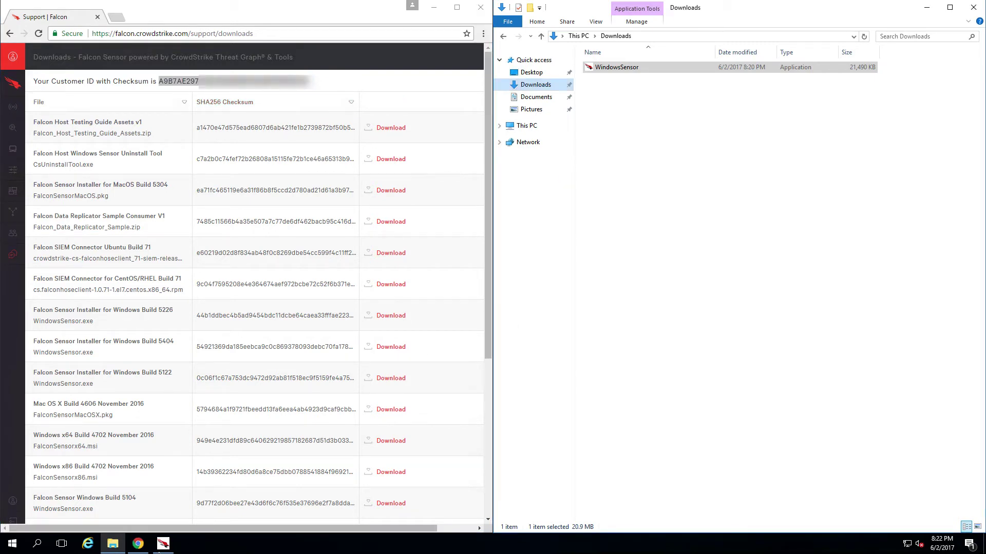
- Accept the licence, paste the customer ID with checksum, install the sensor, and close setup
{"action": "left_click", "coordinate": [162, 544]}
{"action": "left_click", "coordinate": [434, 7]}
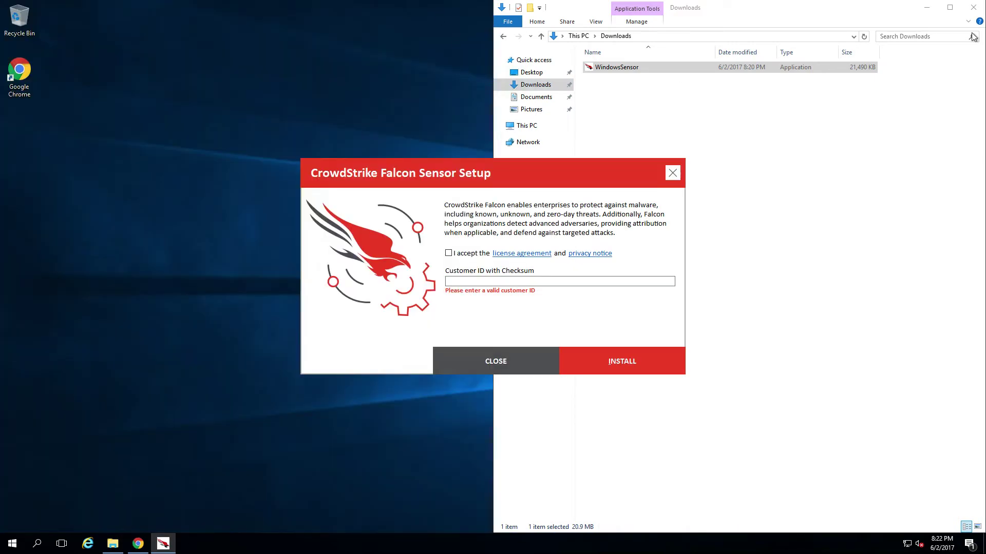
{"action": "left_click", "coordinate": [927, 7]}
{"action": "left_click", "coordinate": [448, 253]}
{"action": "left_click", "coordinate": [456, 282]}
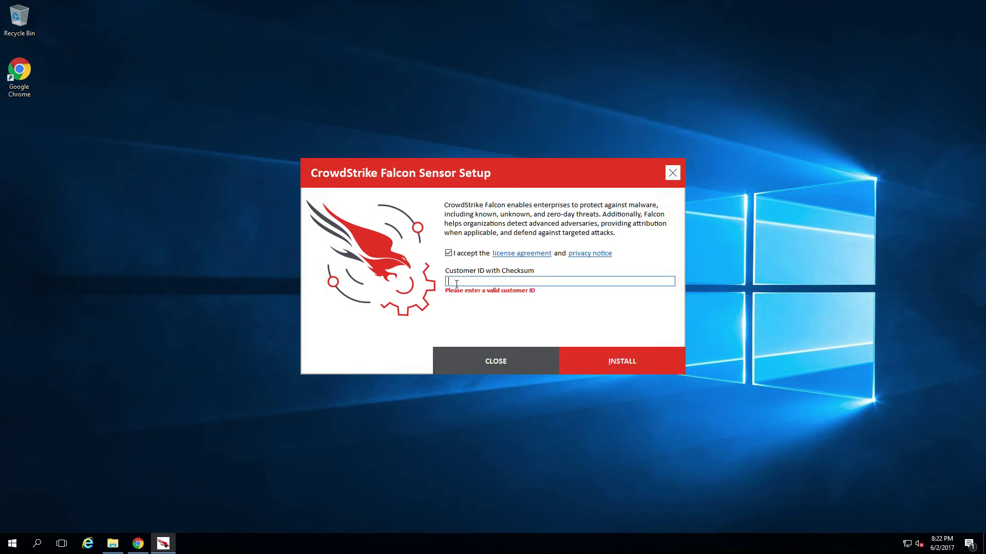
{"action": "right_click", "coordinate": [456, 283]}
{"action": "left_click", "coordinate": [485, 324]}
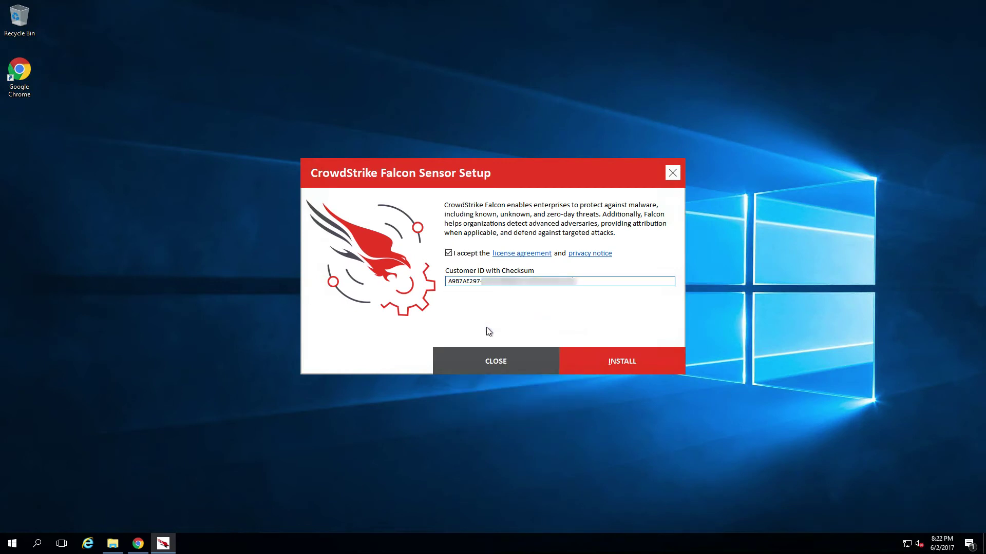
{"action": "left_click", "coordinate": [612, 363]}
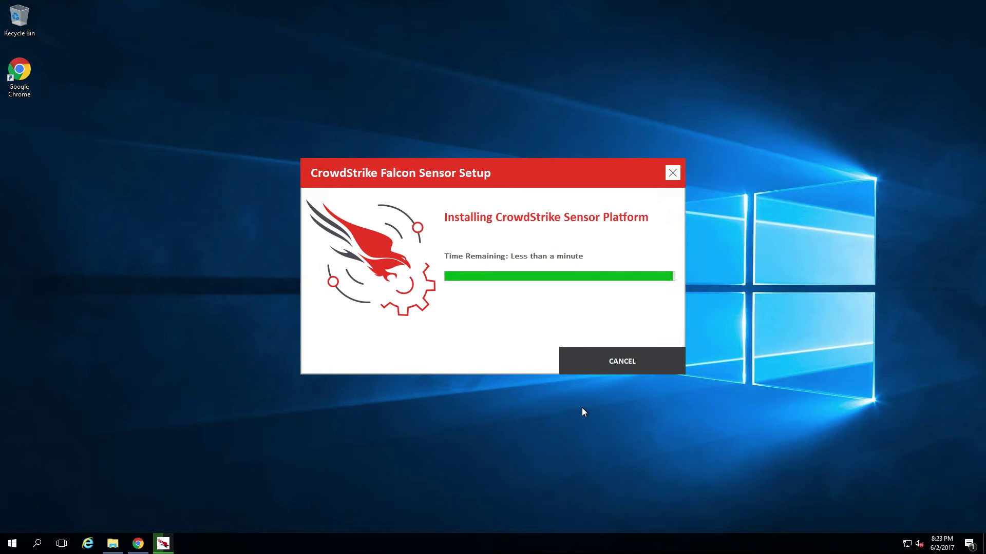
{"action": "left_click", "coordinate": [621, 354]}
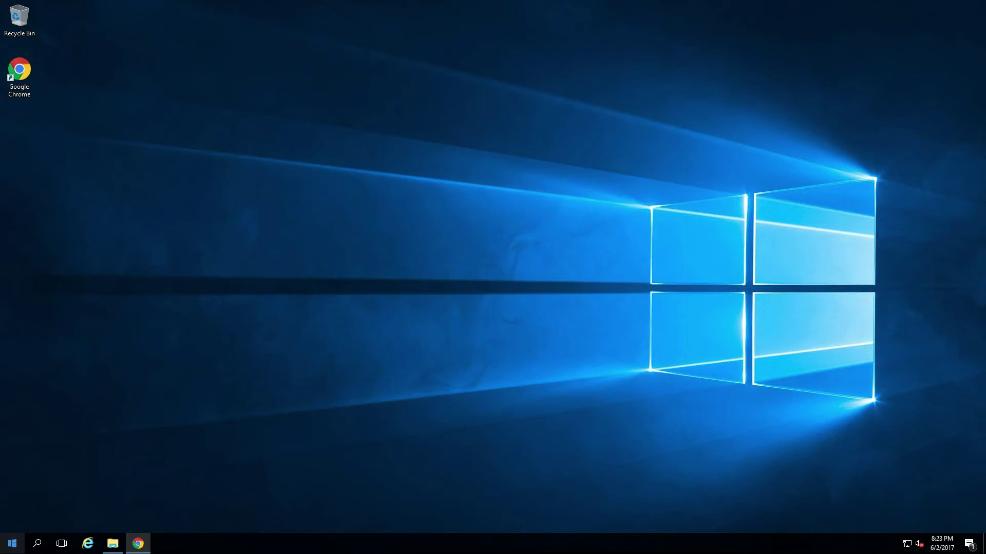
- Open the System window showing Win2016-Azure1 and snap it to the right half
{"action": "left_click", "coordinate": [11, 544]}
{"action": "right_click", "coordinate": [11, 545]}
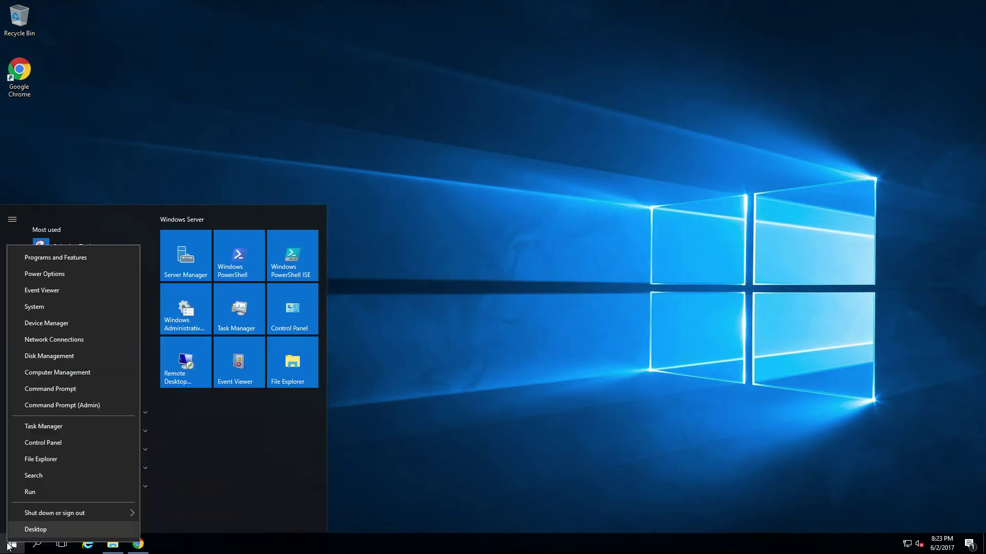
{"action": "left_click", "coordinate": [37, 308]}
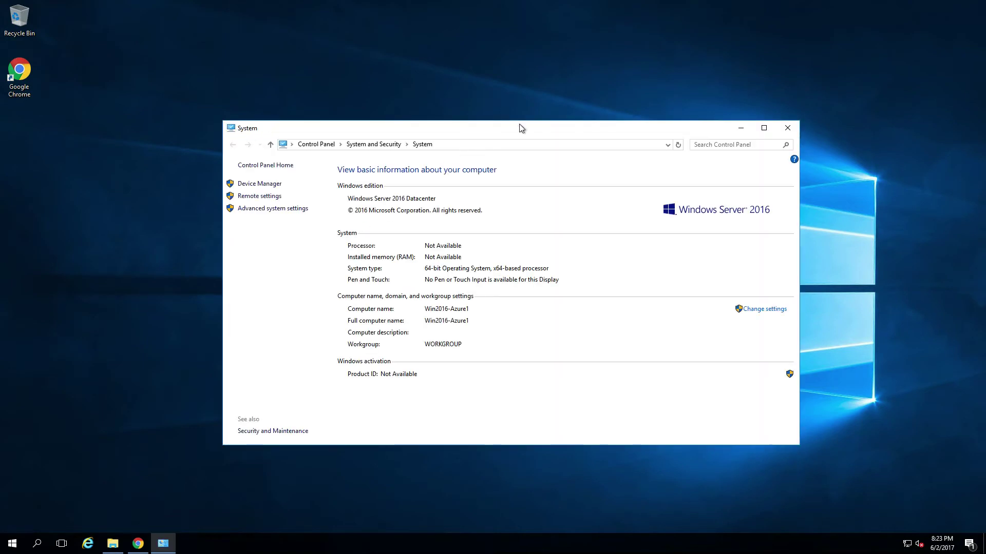
{"action": "left_click_drag", "start_coordinate": [522, 125], "coordinate": [985, 2]}
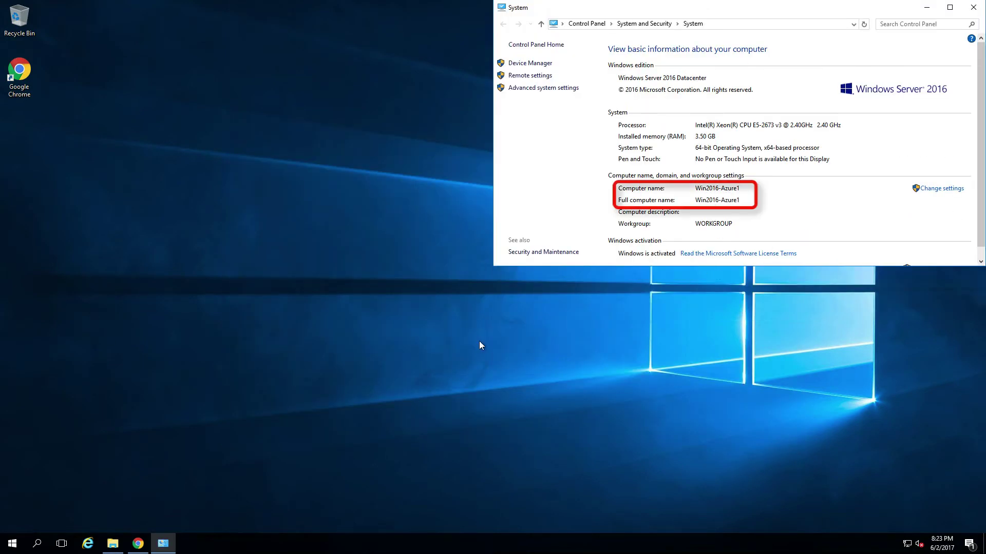
- Sort Falcon hosts by Last Seen, open WIN2016-AZURE1, and select its hostname
{"action": "left_click", "coordinate": [138, 543]}
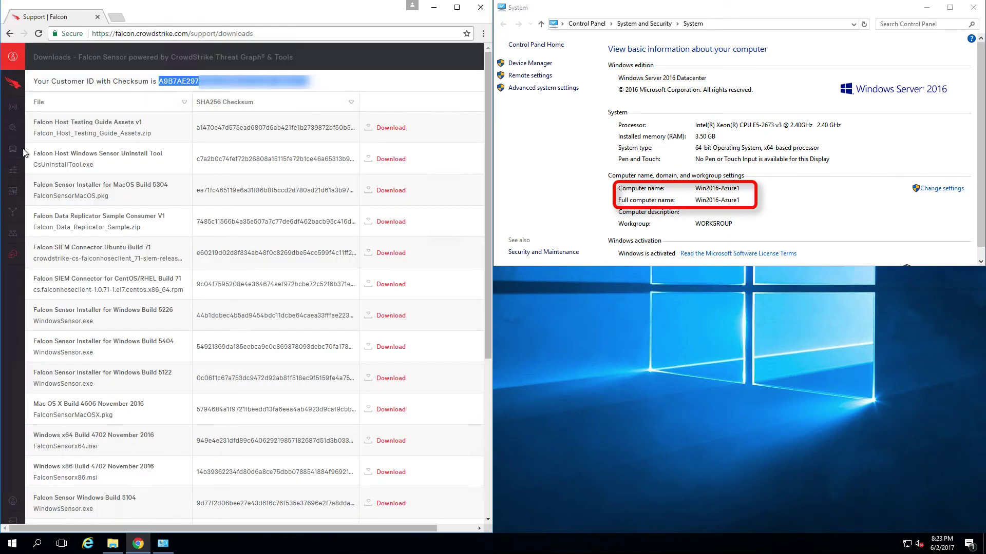
{"action": "left_click", "coordinate": [8, 150]}
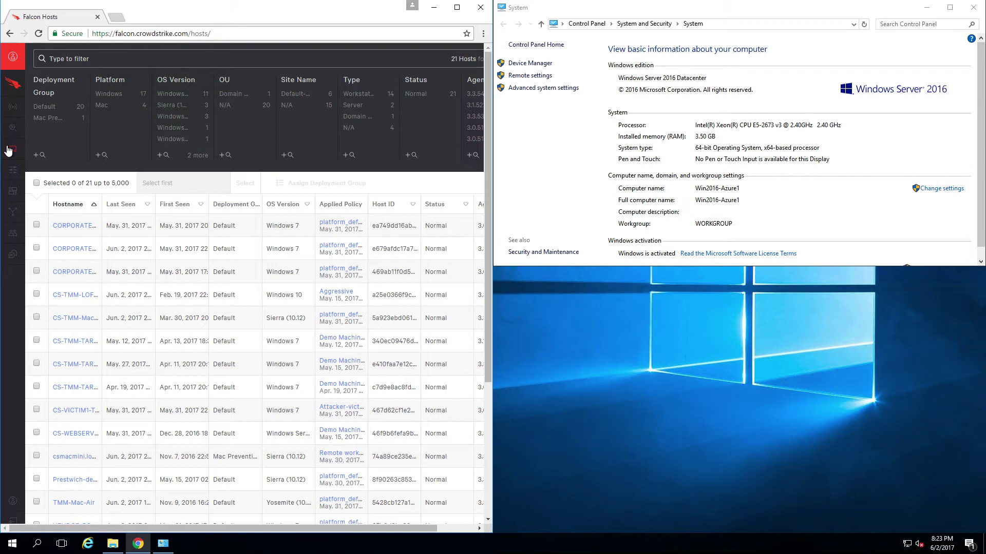
{"action": "left_click", "coordinate": [147, 204]}
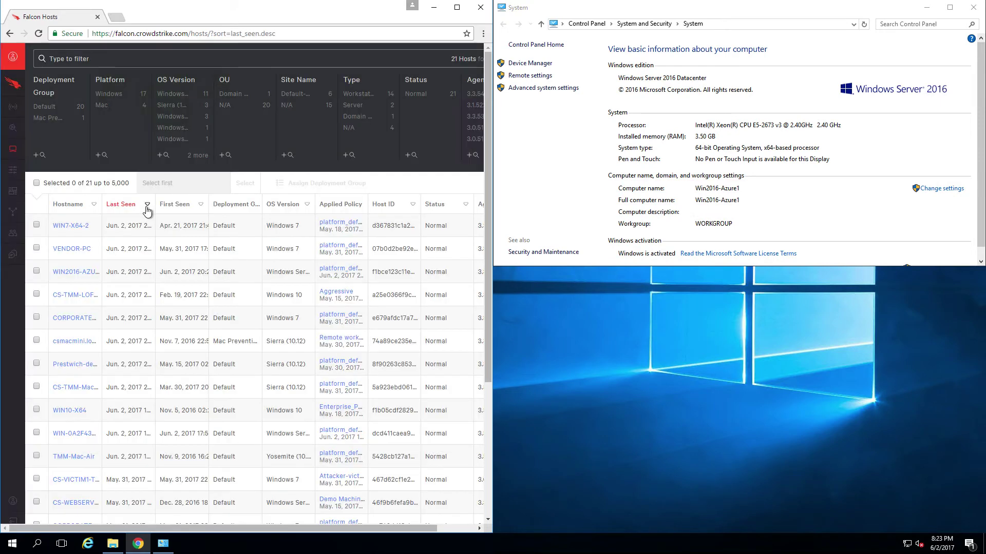
{"action": "left_click", "coordinate": [77, 272]}
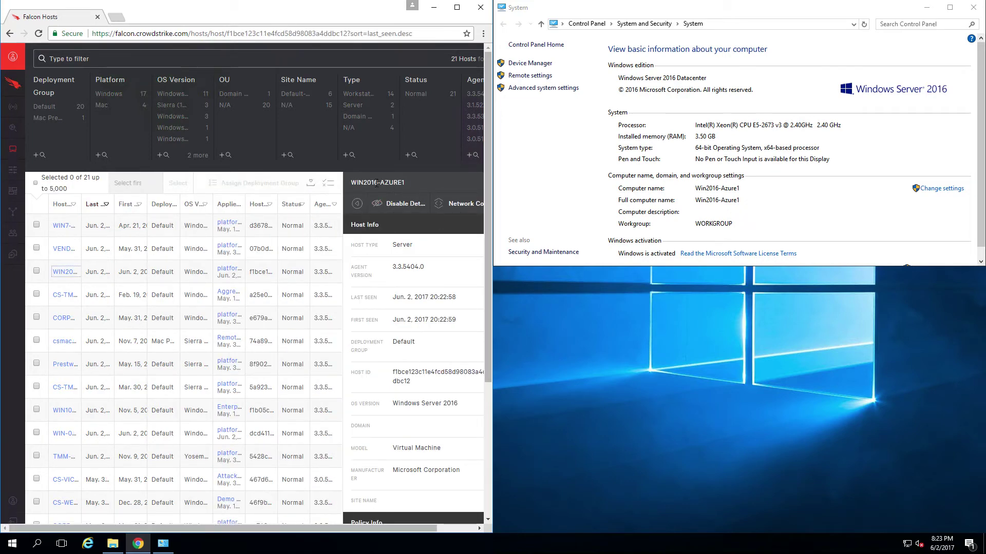
{"action": "left_click_drag", "start_coordinate": [351, 183], "coordinate": [413, 182]}
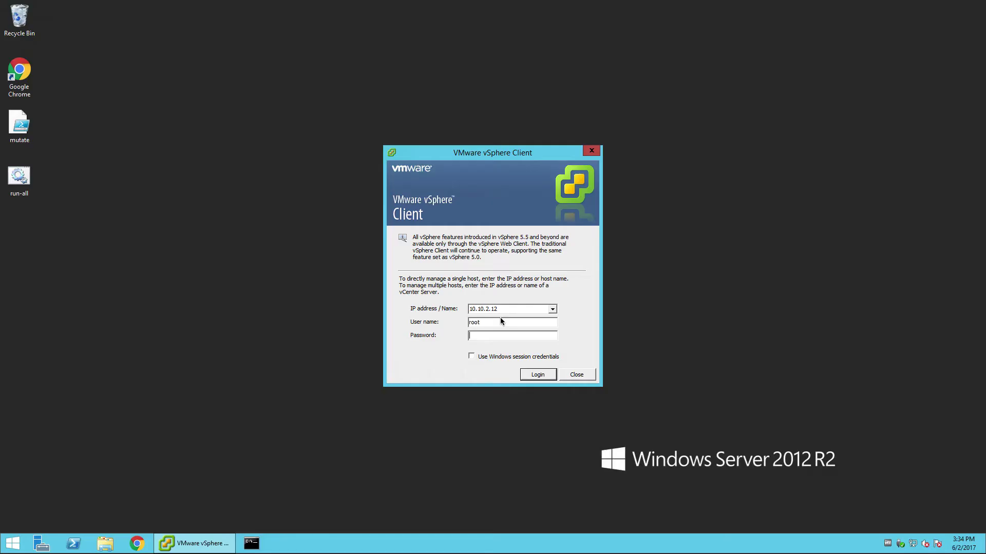
- Log in to ESXi host 10.10.2.12 and browse the Local-SSD datastore from its Storage configuration
{"action": "type", "text": "*****"}
{"action": "key", "text": "Return"}
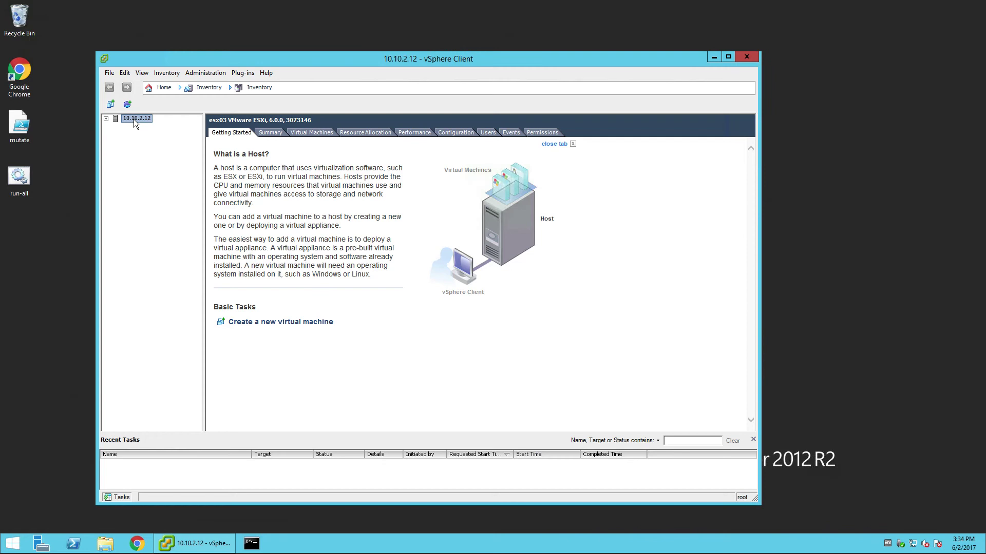
{"action": "left_click", "coordinate": [454, 132]}
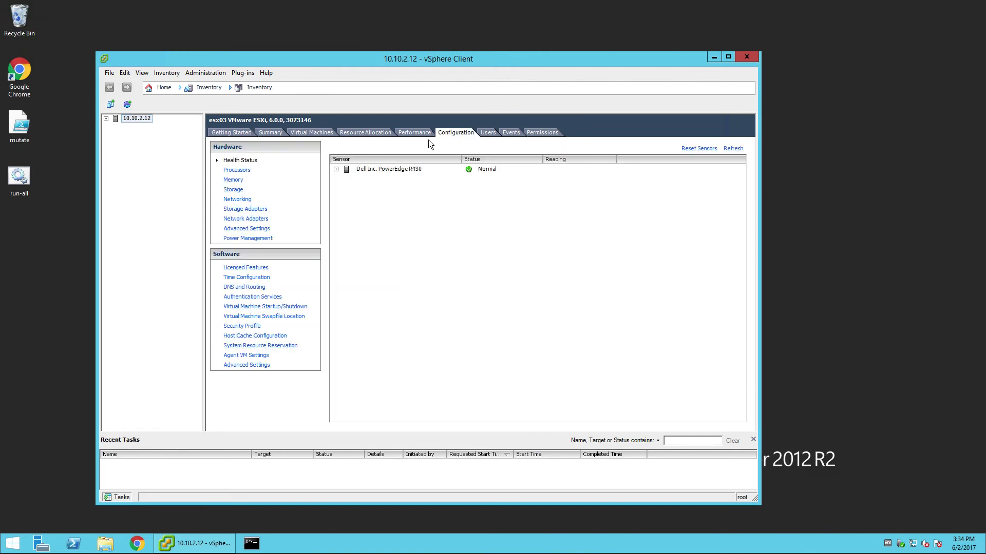
{"action": "left_click", "coordinate": [235, 190]}
{"action": "right_click", "coordinate": [366, 194]}
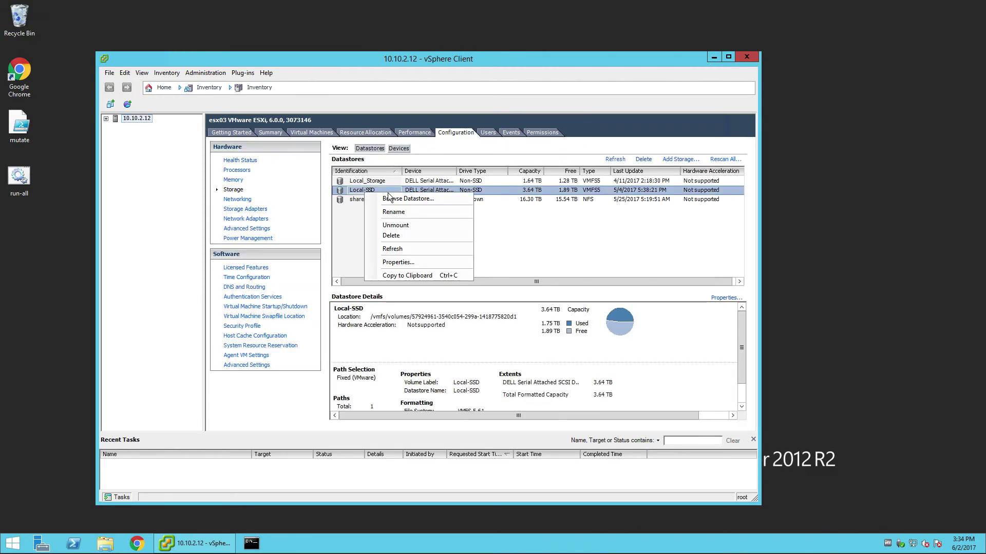
{"action": "left_click", "coordinate": [406, 199]}
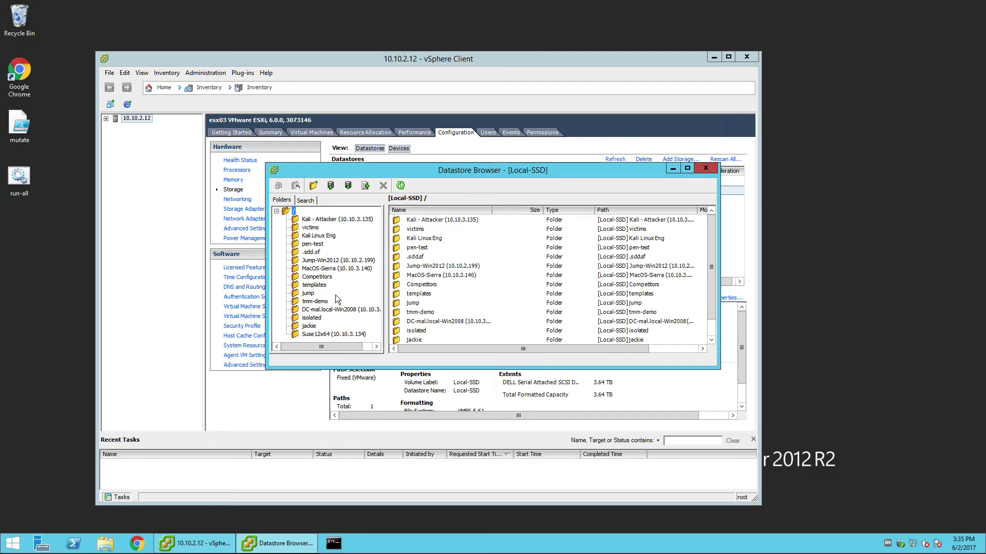
- Copy the Win2012r2-template folder into tmm-demo, then power on the Win2012 - DataCenter Demo VM
{"action": "left_click", "coordinate": [315, 285]}
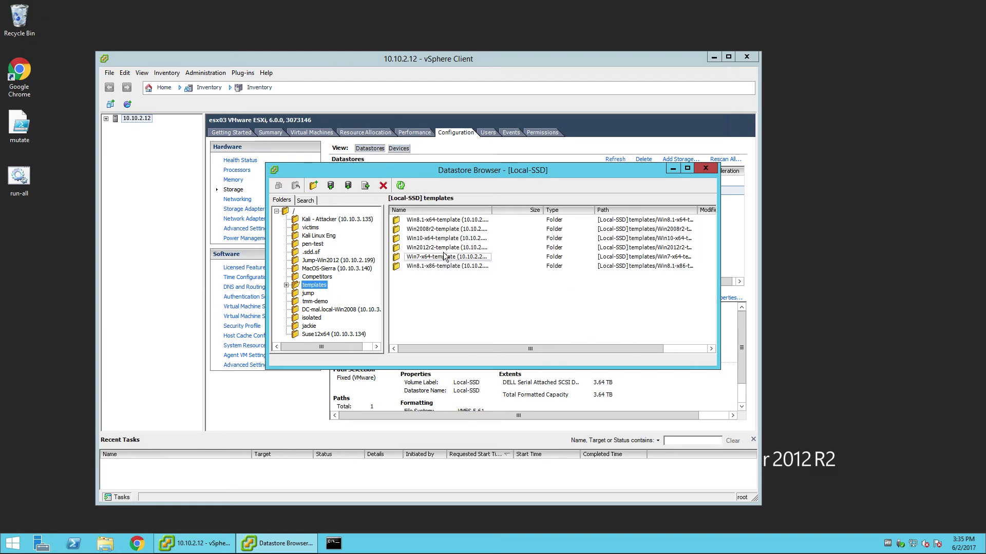
{"action": "left_click", "coordinate": [444, 248]}
{"action": "right_click", "coordinate": [444, 249]}
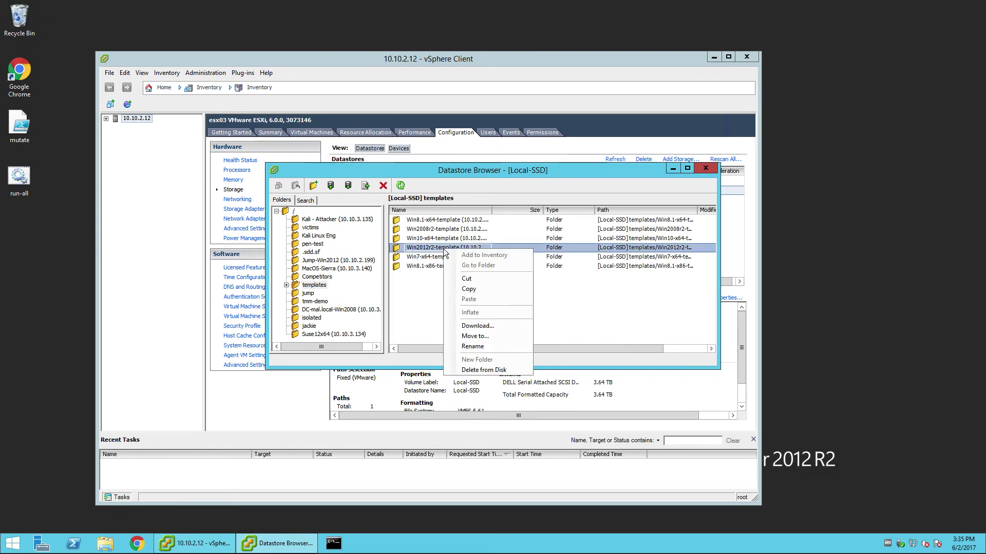
{"action": "left_click", "coordinate": [475, 290]}
{"action": "left_click", "coordinate": [323, 303]}
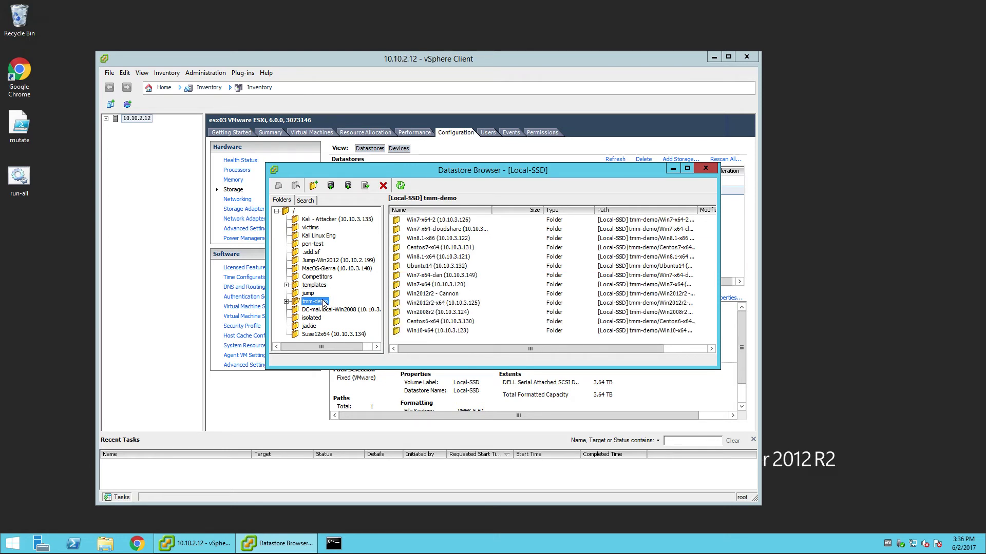
{"action": "right_click", "coordinate": [414, 340]}
{"action": "left_click", "coordinate": [449, 393]}
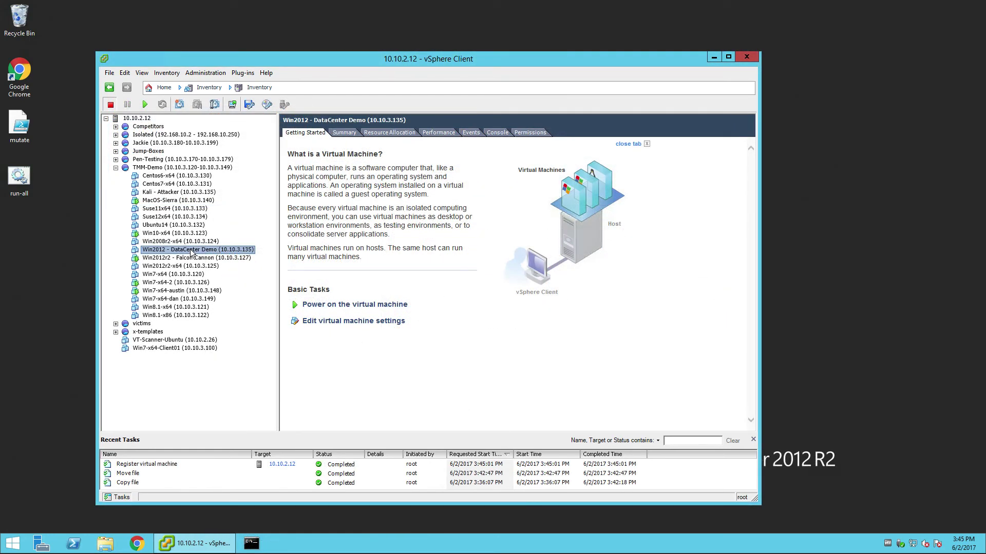
{"action": "left_click", "coordinate": [319, 305]}
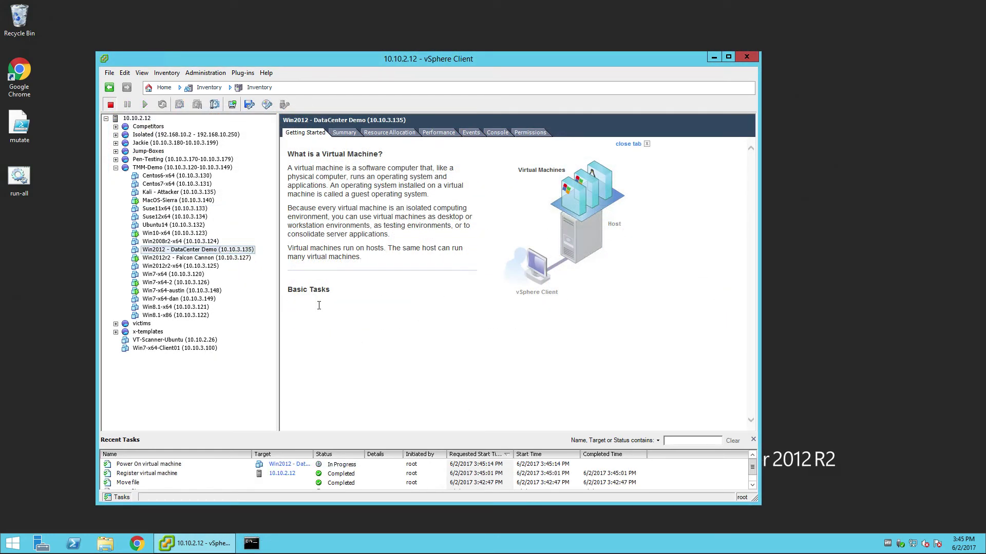
{"action": "left_click", "coordinate": [201, 251]}
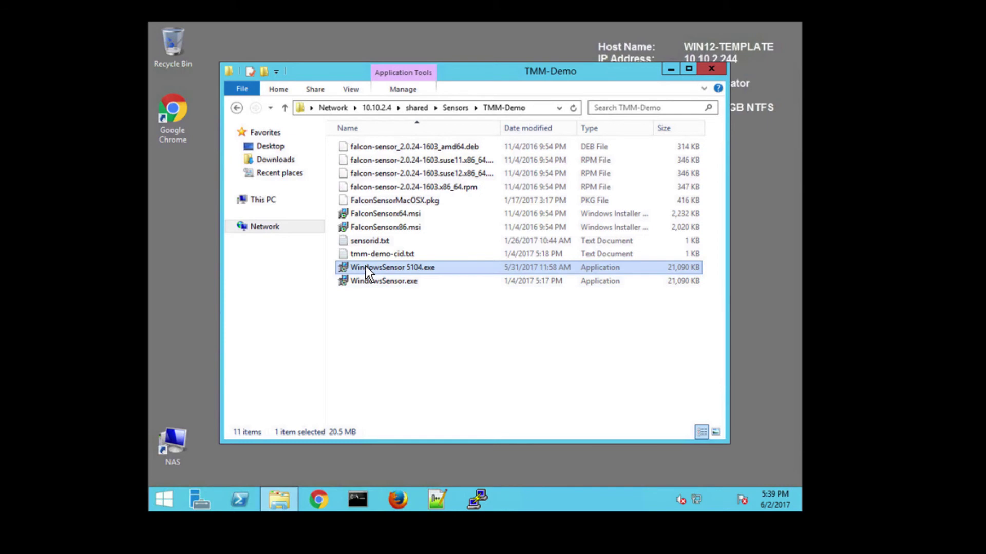
- Drag WindowsSensor 5104.exe from the TMM-Demo share onto the desktop, accepting the security prompt
{"action": "left_click_drag", "start_coordinate": [365, 266], "coordinate": [184, 228]}
{"action": "left_click", "coordinate": [513, 266]}
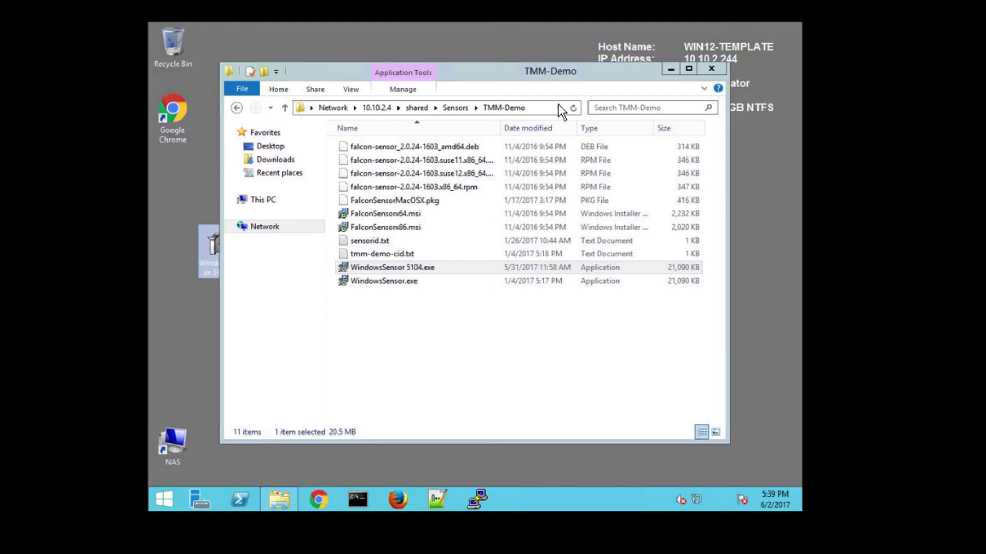
{"action": "left_click", "coordinate": [670, 69]}
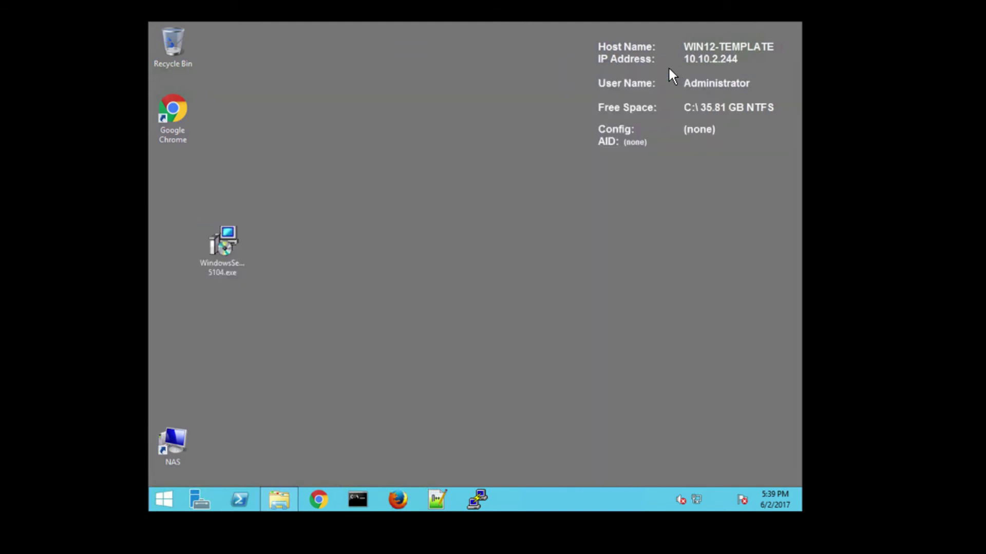
- In a new Command Prompt, cd to Desktop and type "WindowsSensor 5104.exe" /install /quiet NO_START=1 CID=
{"action": "left_click", "coordinate": [360, 501]}
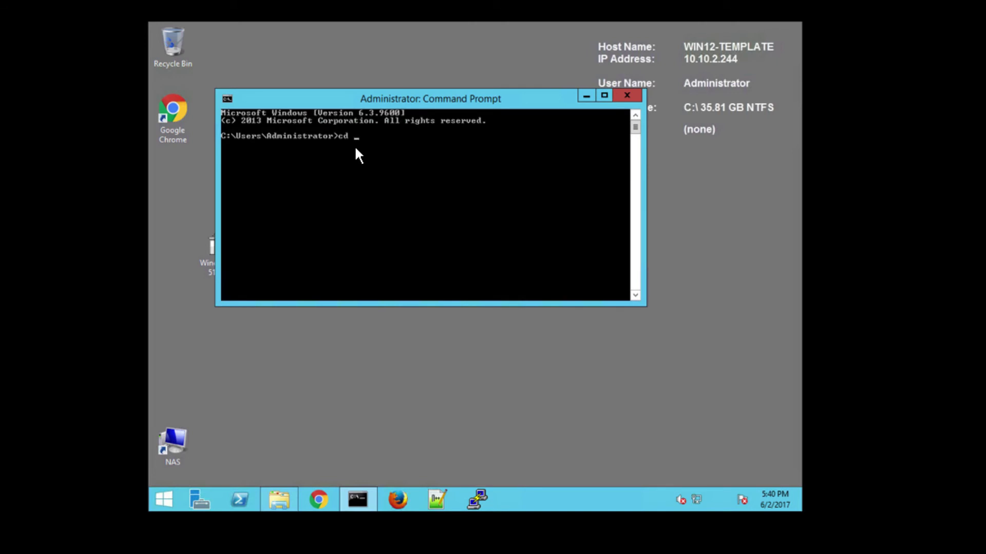
{"action": "type", "text": "cd Desktop"}
{"action": "key", "text": "Return"}
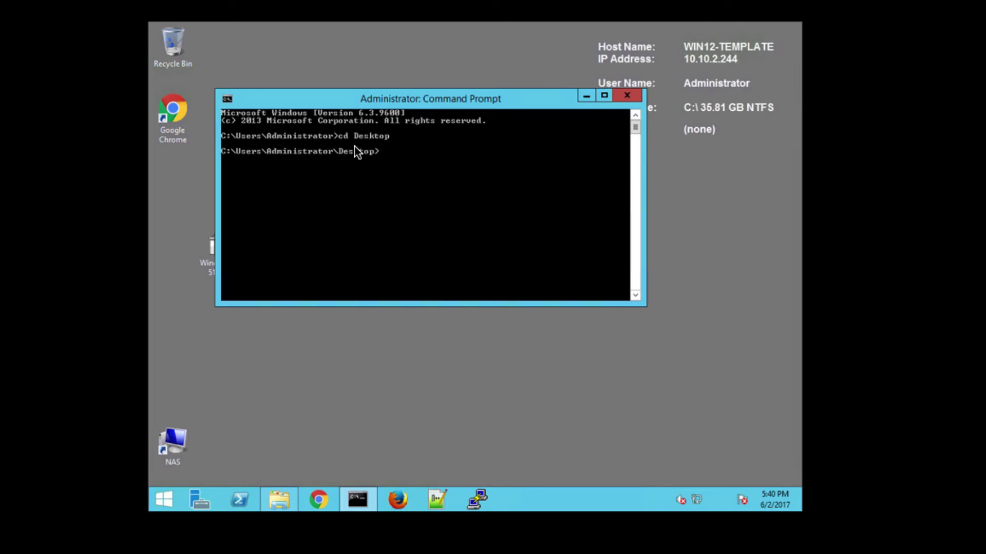
{"action": "type", "text": "Win"}
{"action": "key", "text": "Tab"}
{"action": "type", "text": "/"}
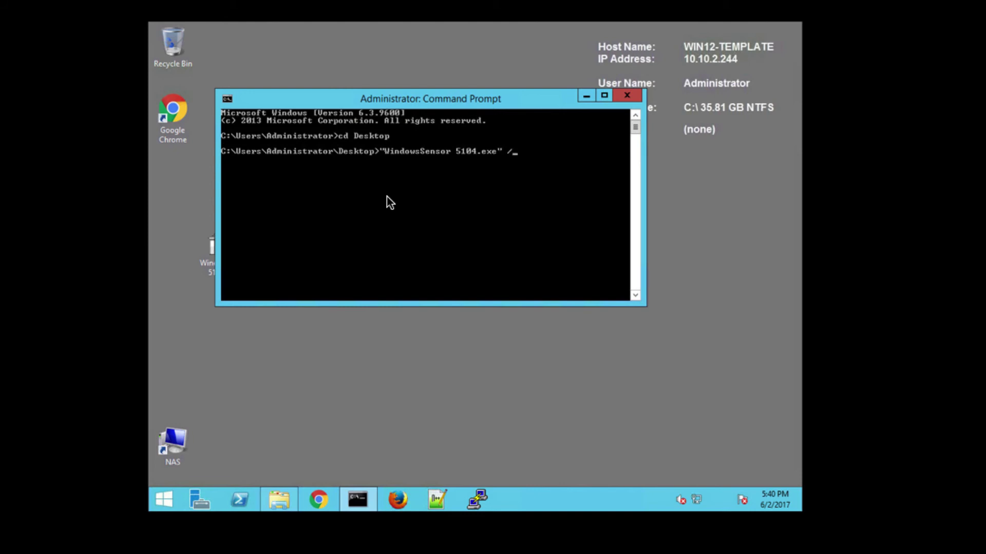
{"action": "type", "text": "install /quiet"}
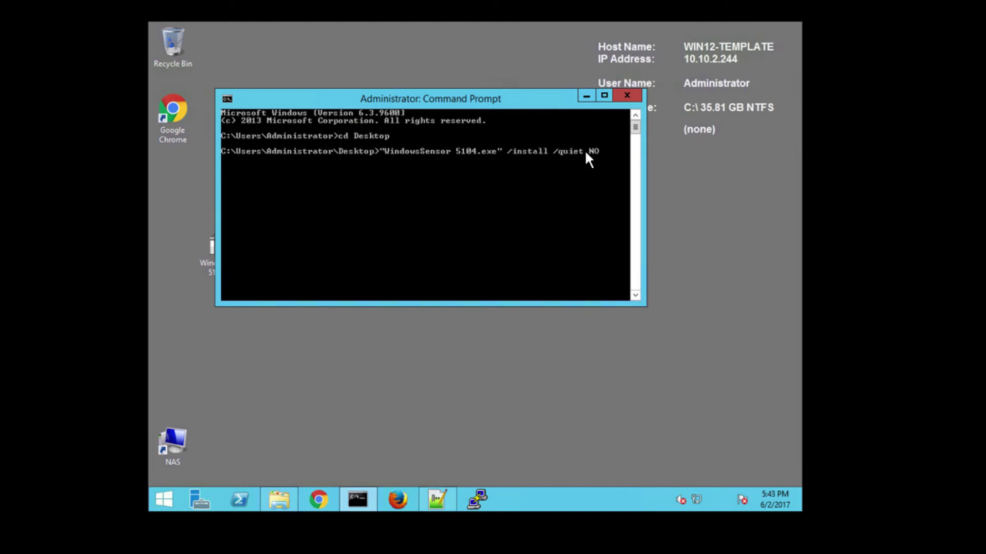
{"action": "type", "text": " NO_START=1 C"}
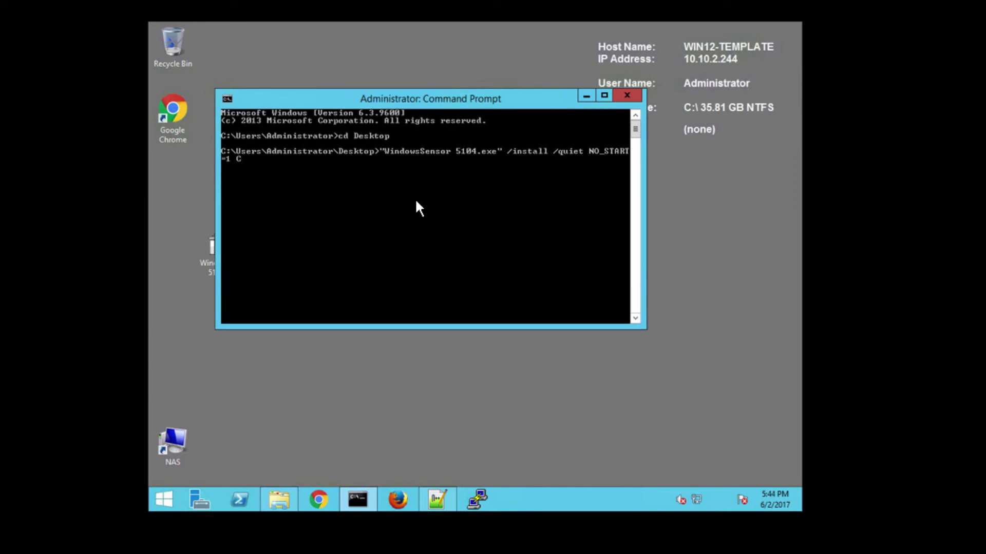
{"action": "type", "text": "ID="}
- Copy the customer ID from line 1 of the Notepad++ note
{"action": "left_click", "coordinate": [440, 501]}
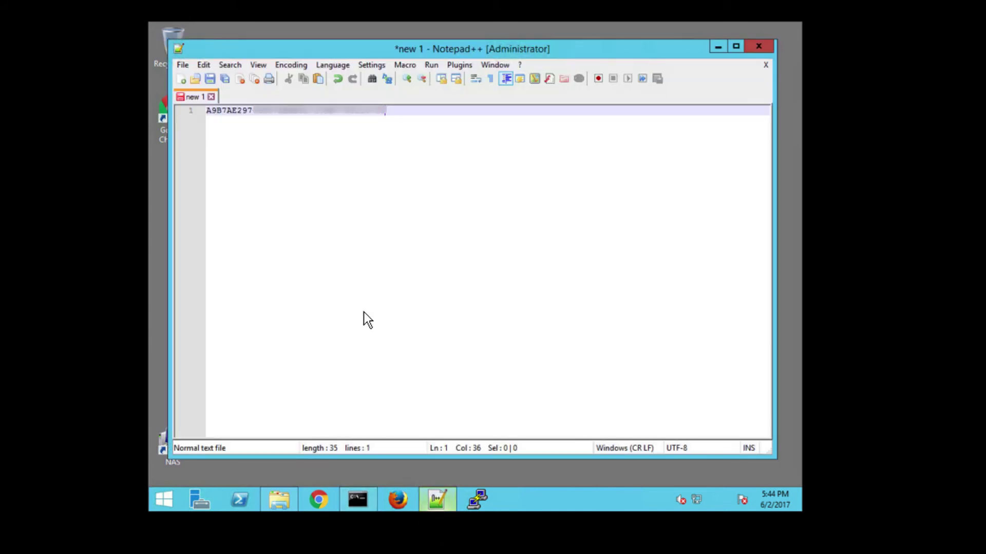
{"action": "left_click_drag", "start_coordinate": [385, 110], "coordinate": [214, 108]}
{"action": "right_click", "coordinate": [214, 109]}
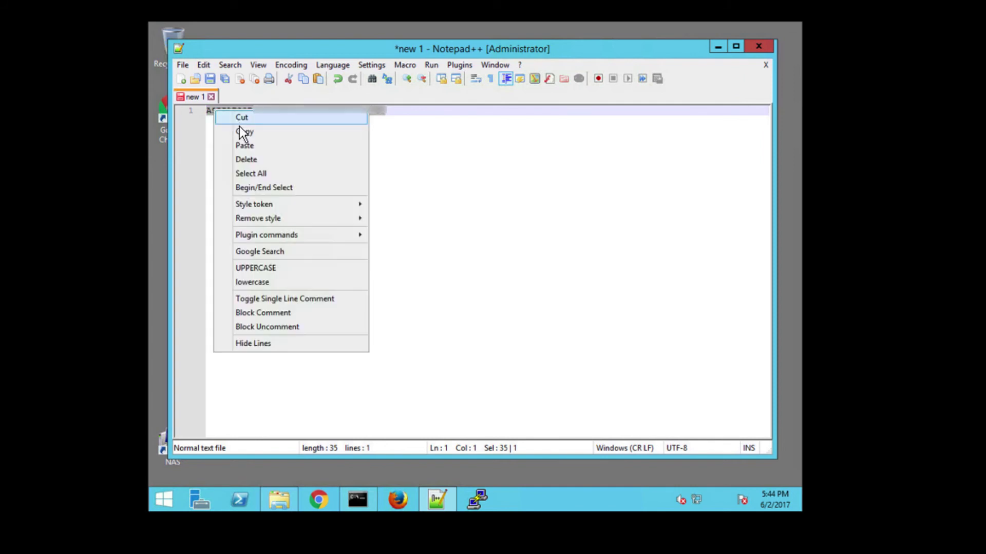
{"action": "left_click", "coordinate": [242, 131]}
{"action": "left_click", "coordinate": [717, 45]}
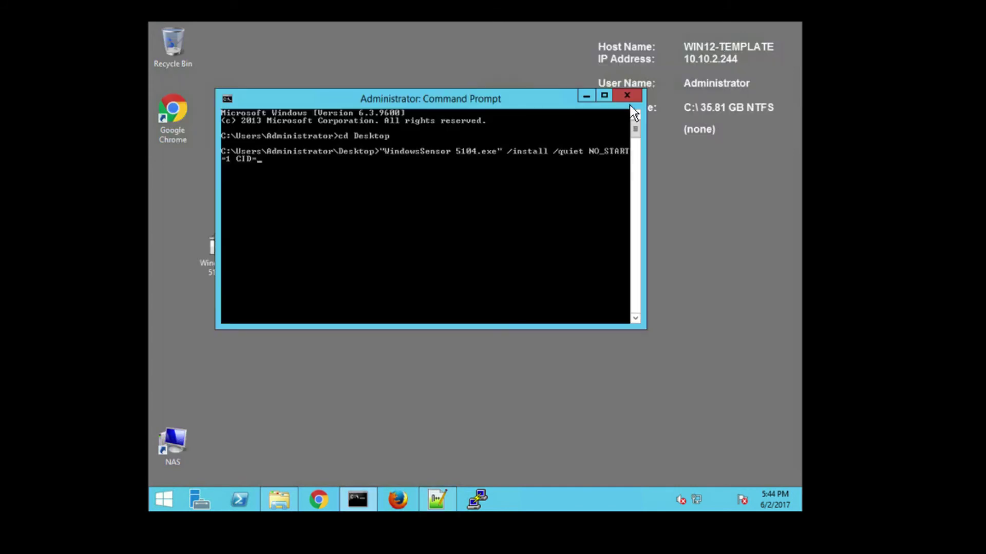
- Paste the customer ID after CID= and run the silent sensor install
{"action": "right_click", "coordinate": [257, 159]}
{"action": "left_click", "coordinate": [288, 194]}
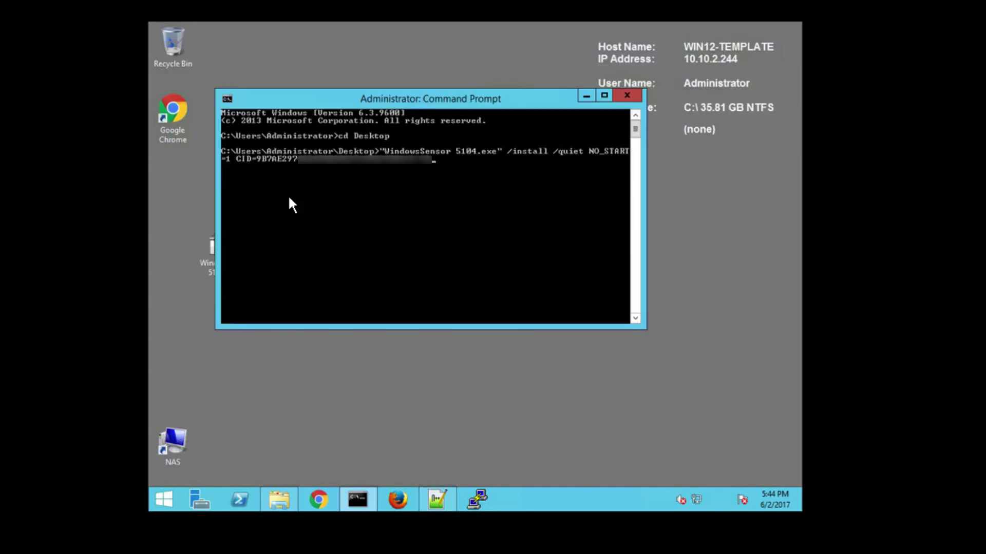
{"action": "key", "text": "Return"}
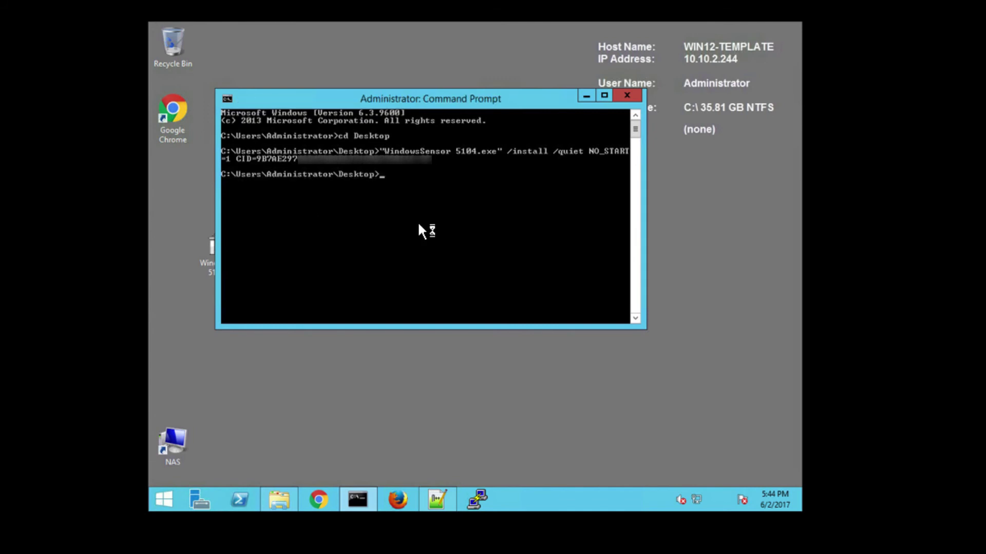
{"action": "left_click", "coordinate": [159, 501]}
- Restart the Windows Server 2012 R2 VM from the Start screen's power options
{"action": "left_click", "coordinate": [722, 76]}
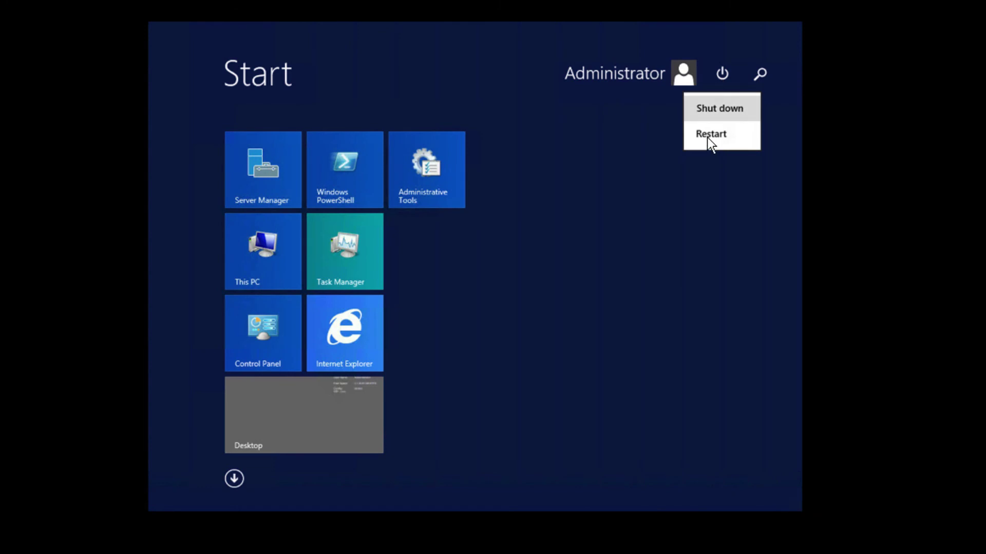
{"action": "left_click", "coordinate": [708, 136]}
{"action": "left_click", "coordinate": [755, 177]}
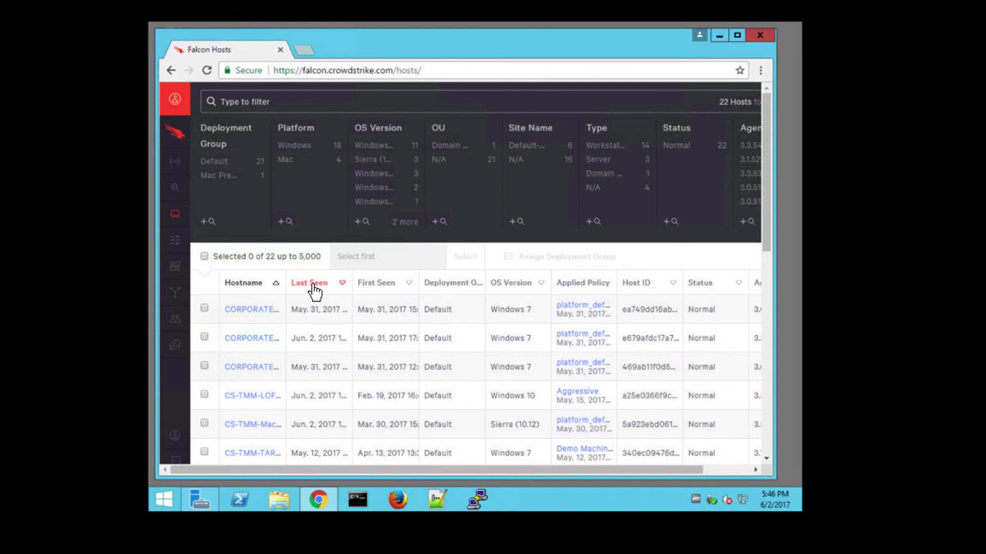
- Sort Falcon hosts by Last Seen and open the WIN12-TEMPLATE host's details
{"action": "left_click", "coordinate": [312, 285]}
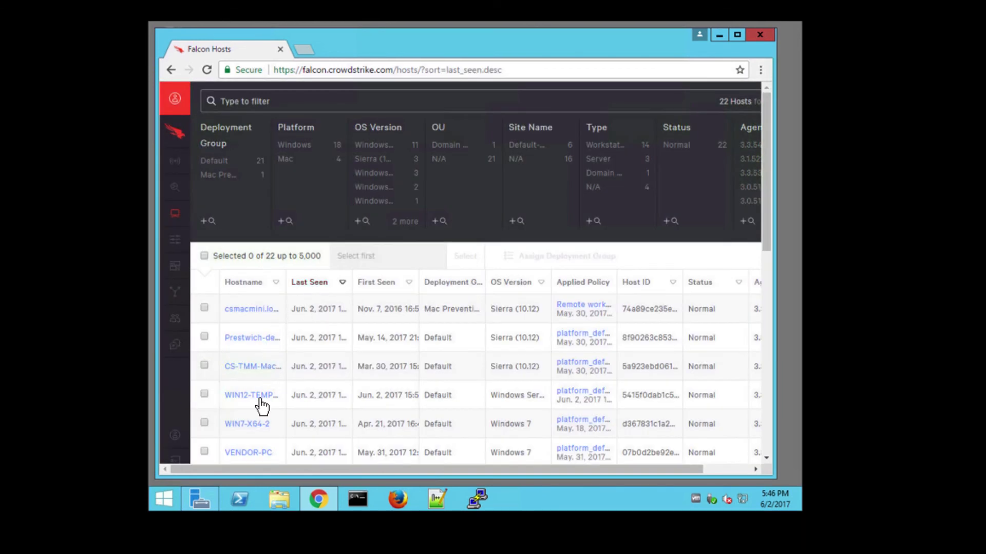
{"action": "left_click", "coordinate": [258, 406]}
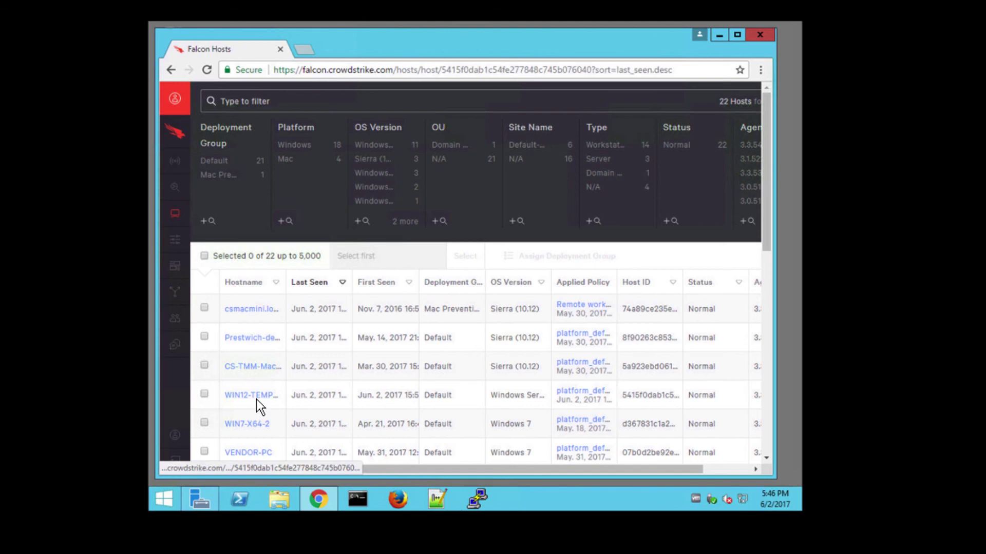